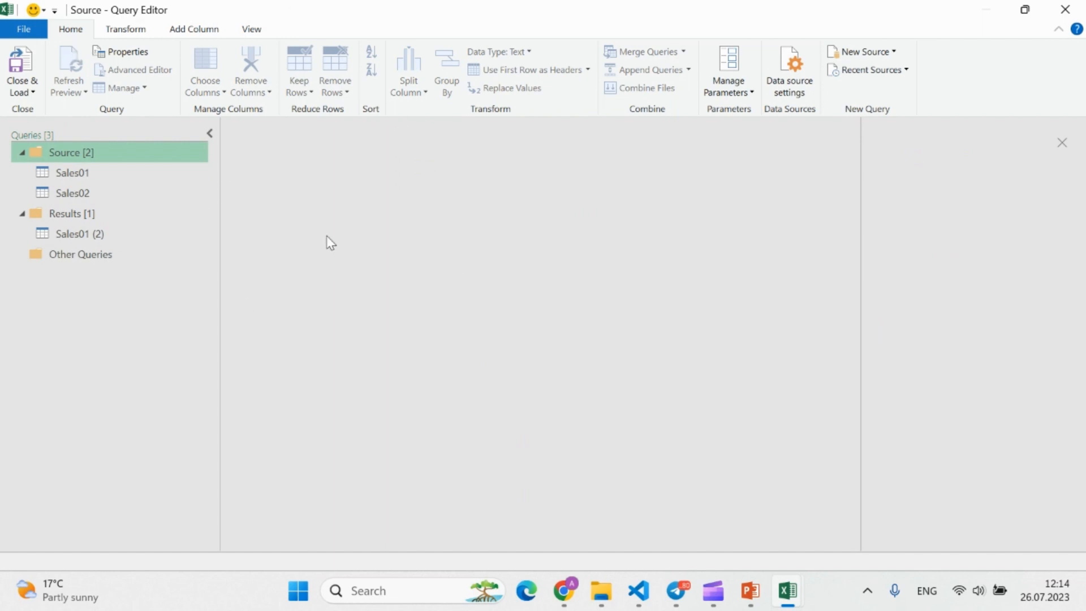
# Append the Sales02 table to the existing Sales01 (2) query in the Results group
pyautogui.click(163, 171)
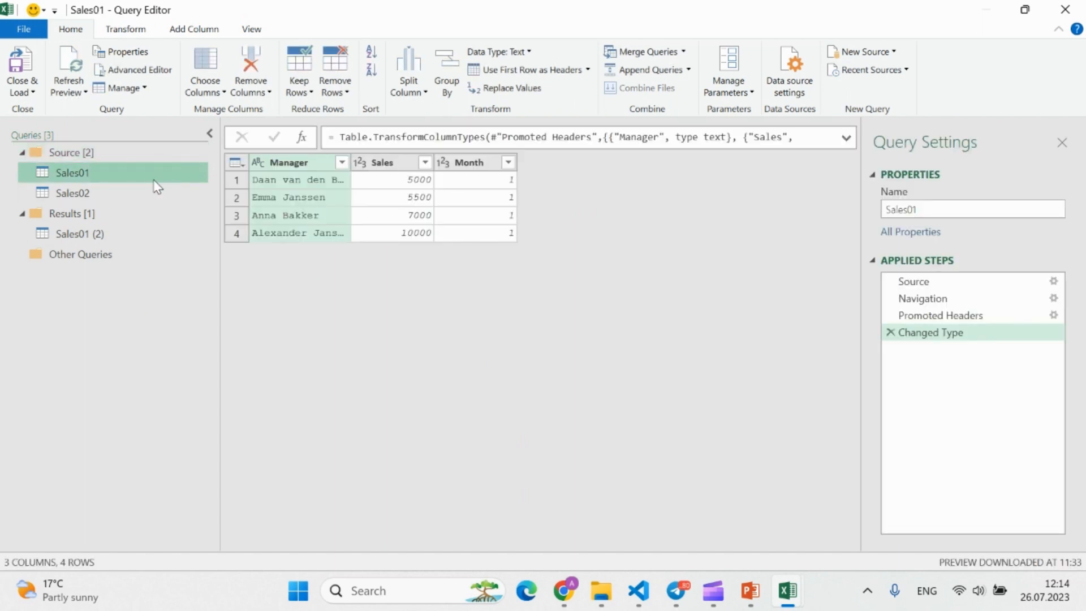
pyautogui.click(148, 195)
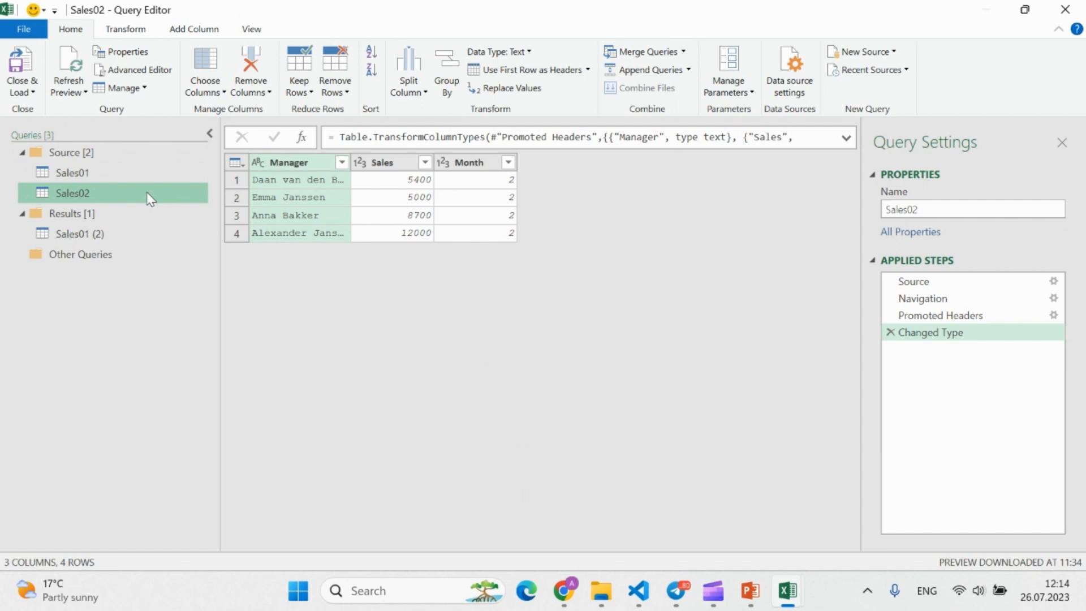
pyautogui.click(128, 238)
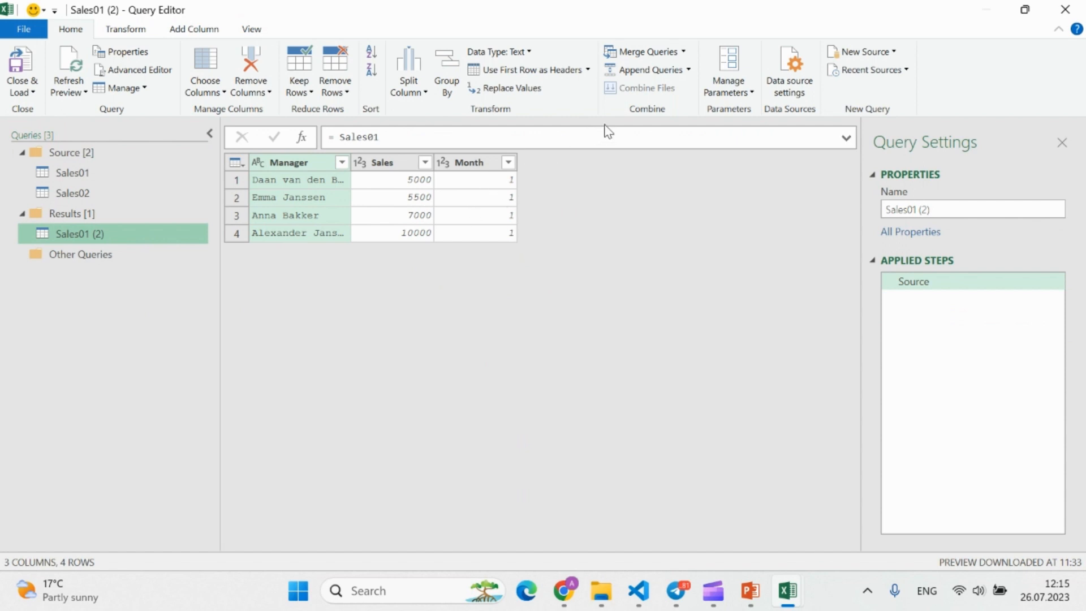
pyautogui.click(647, 78)
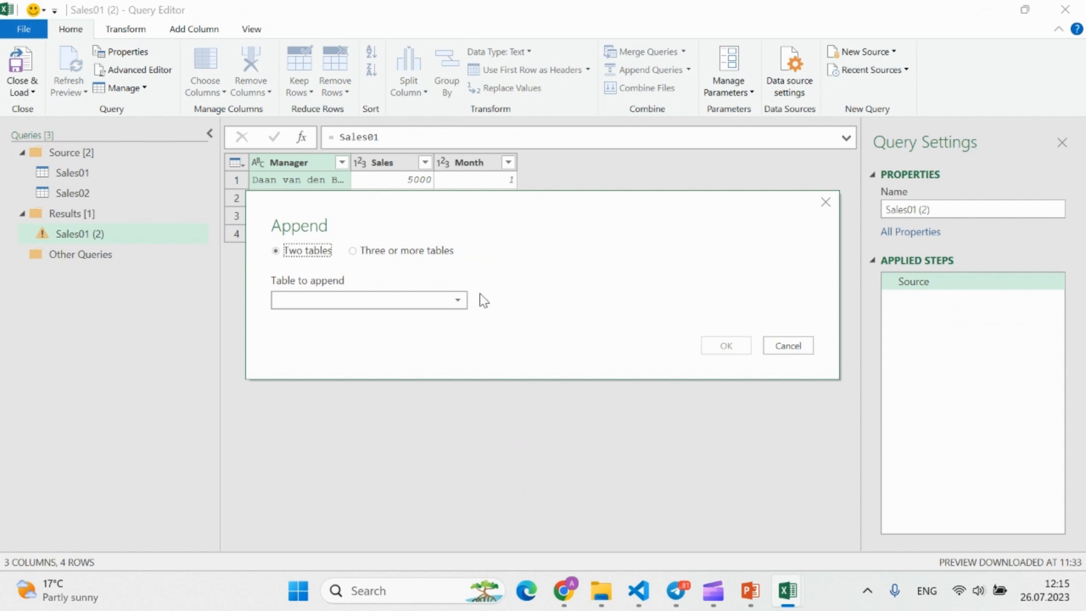
pyautogui.click(460, 303)
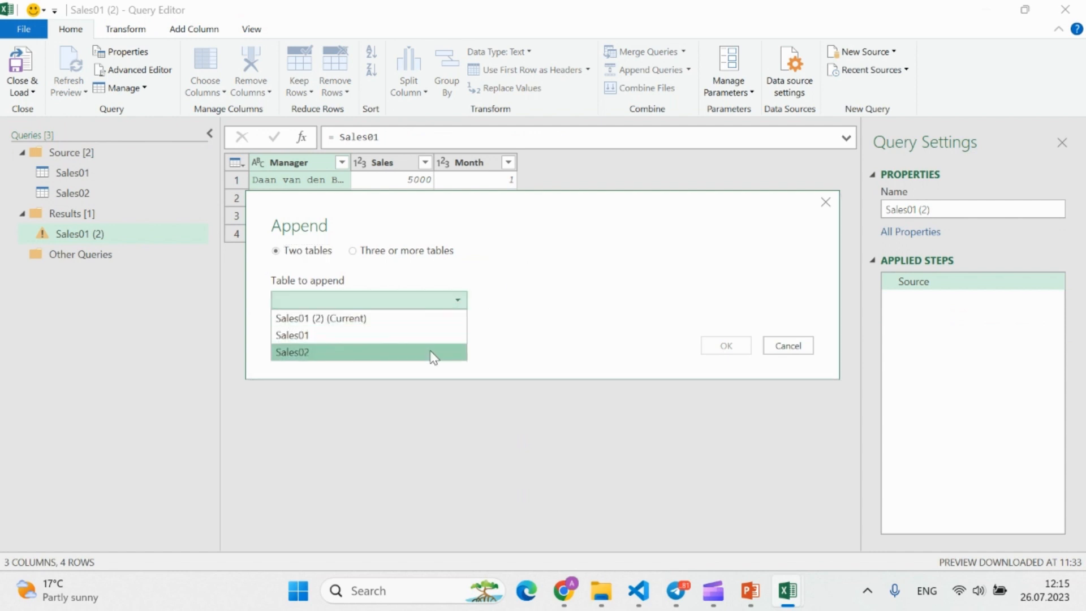
pyautogui.click(331, 355)
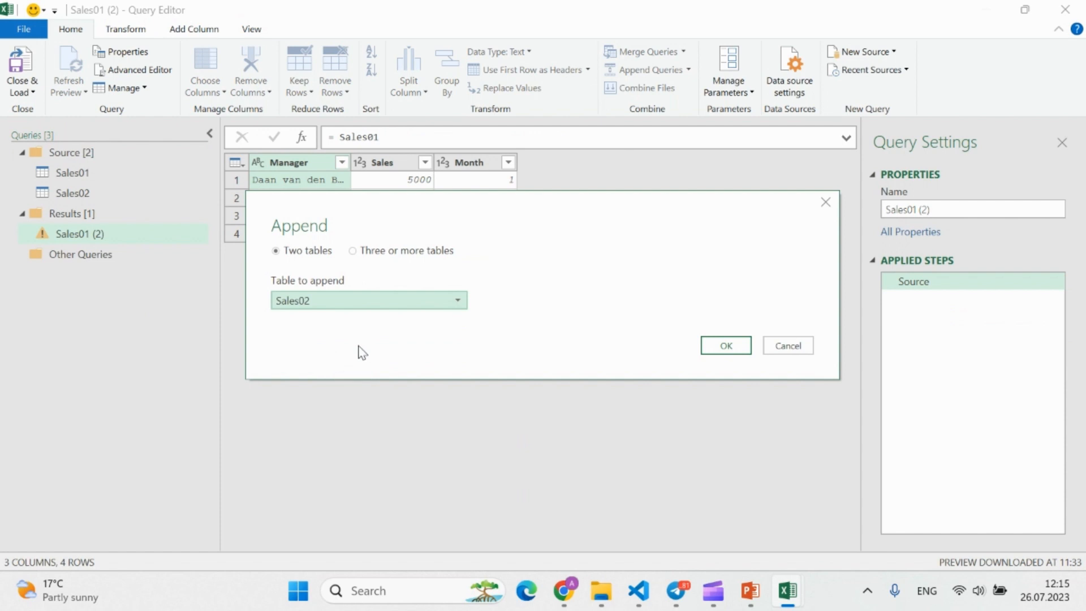
pyautogui.click(727, 347)
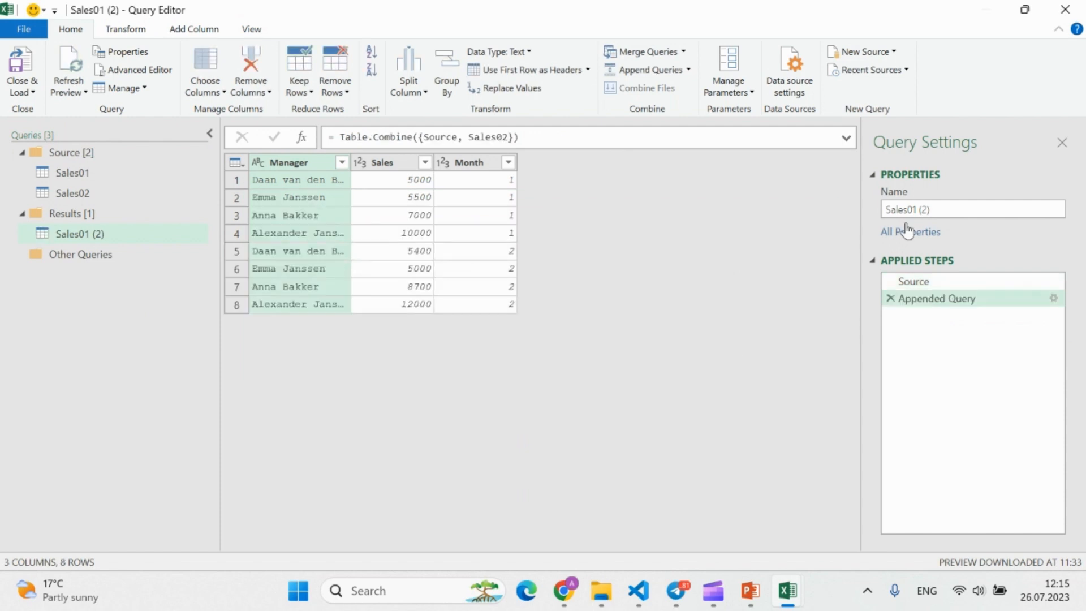
# Rename the Sales01 (2) query as Append_existing query
pyautogui.click(948, 213)
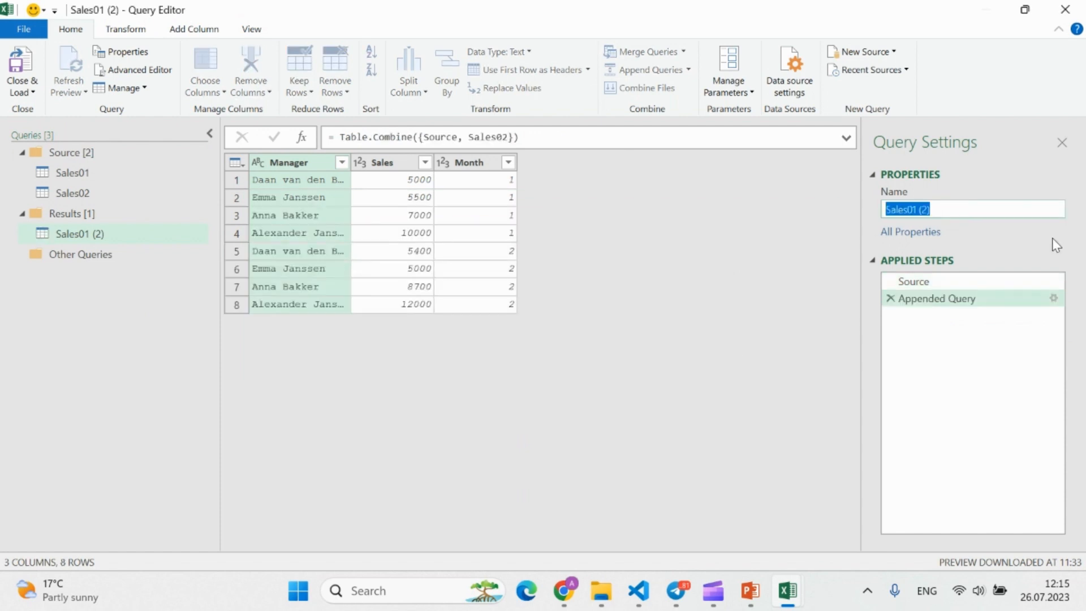
pyautogui.write('Append')
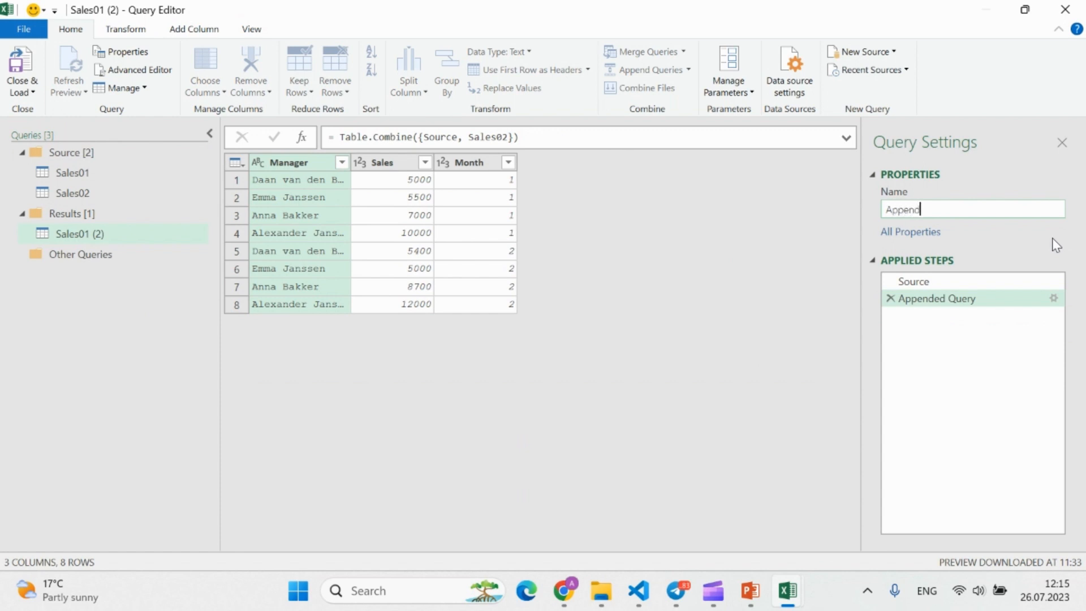
pyautogui.write('_existing query')
pyautogui.click(99, 291)
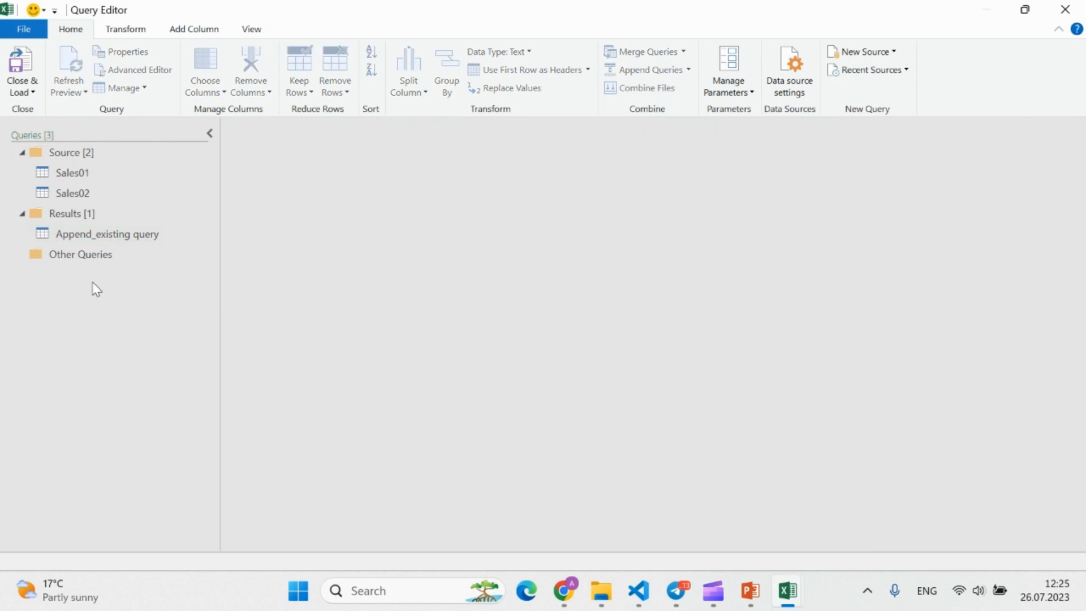
# Create a new combined query by appending two tables, with Sales01 as the primary table and Sales02 appended to it
pyautogui.rightClick(102, 298)
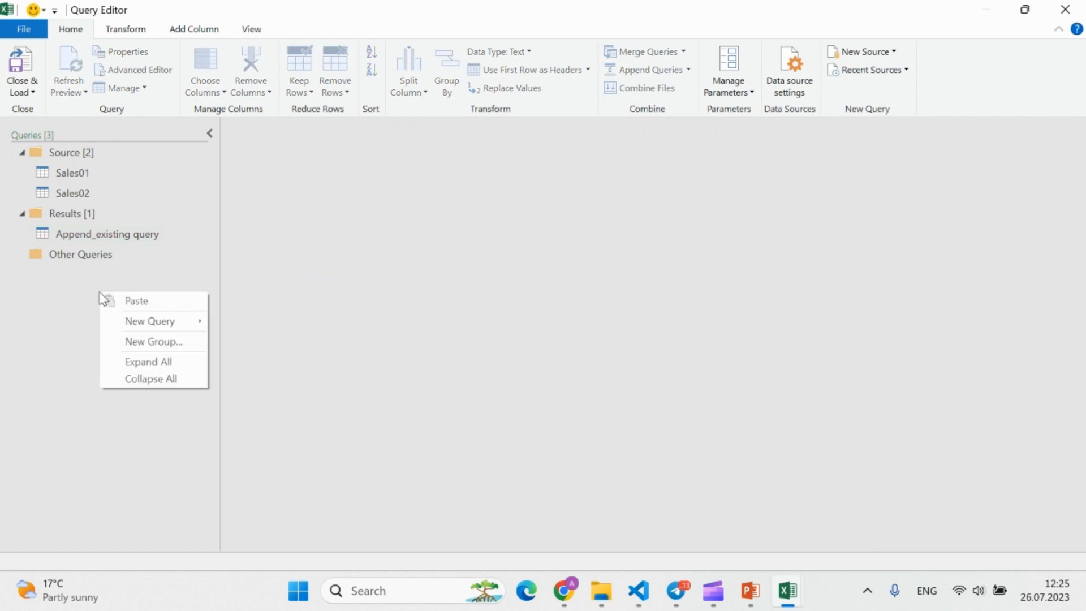
pyautogui.moveTo(169, 321)
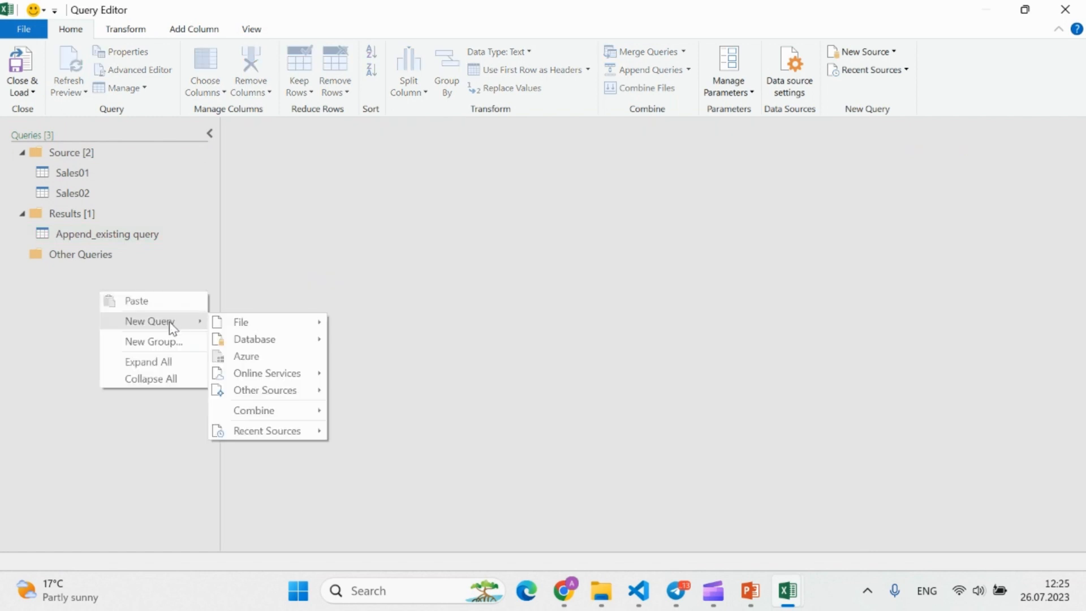
pyautogui.moveTo(309, 418)
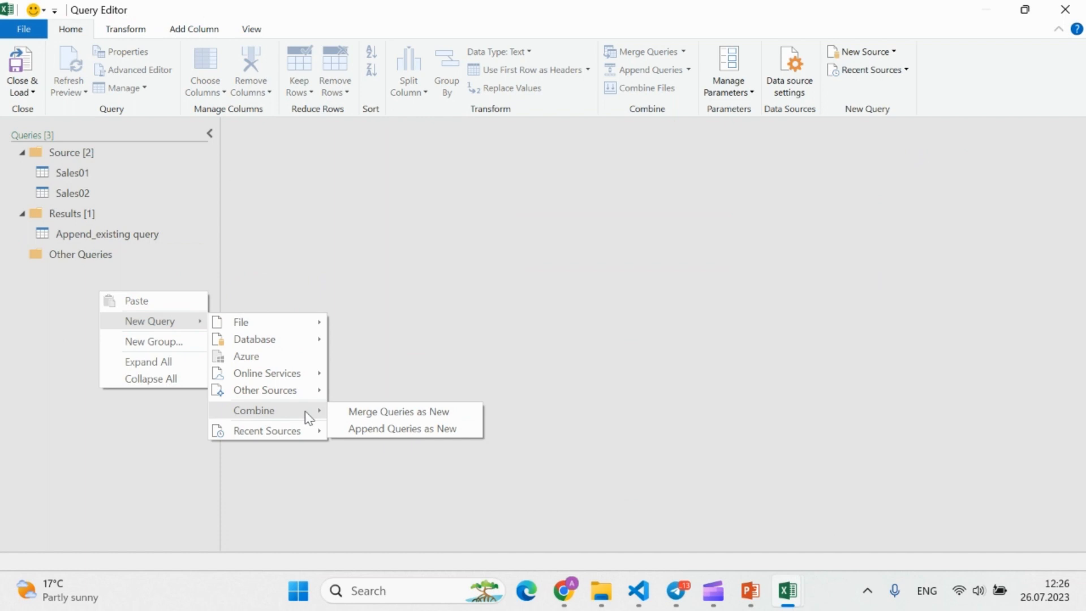
pyautogui.click(389, 430)
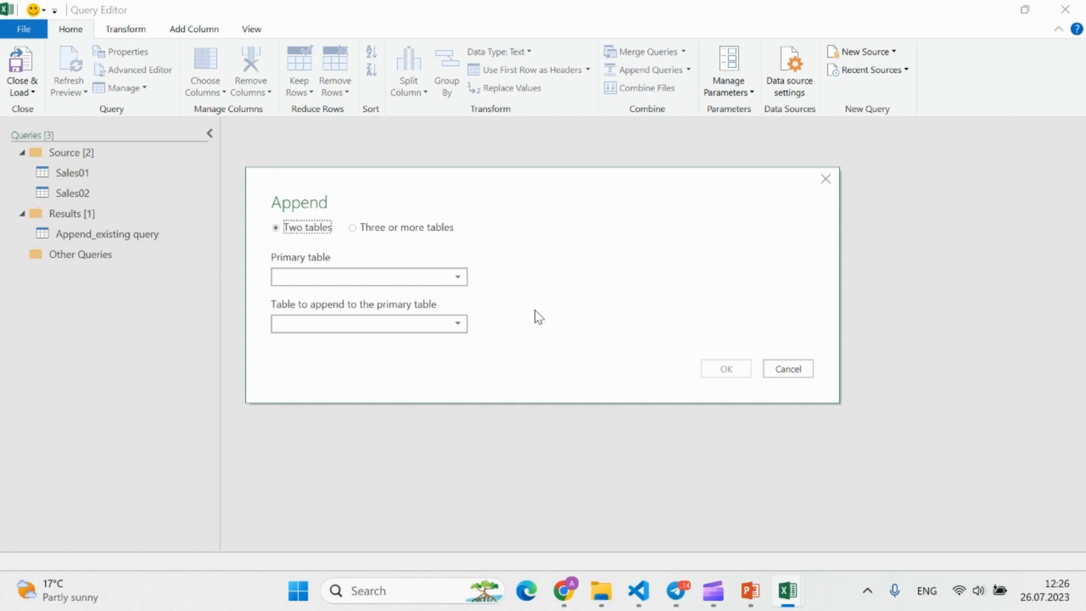
pyautogui.click(459, 279)
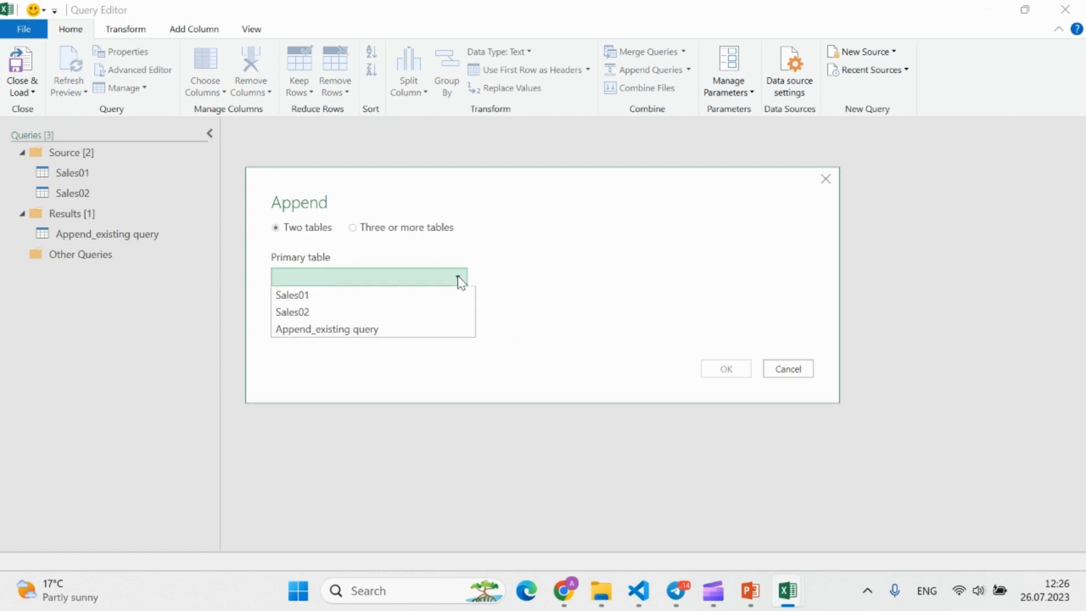
pyautogui.click(309, 299)
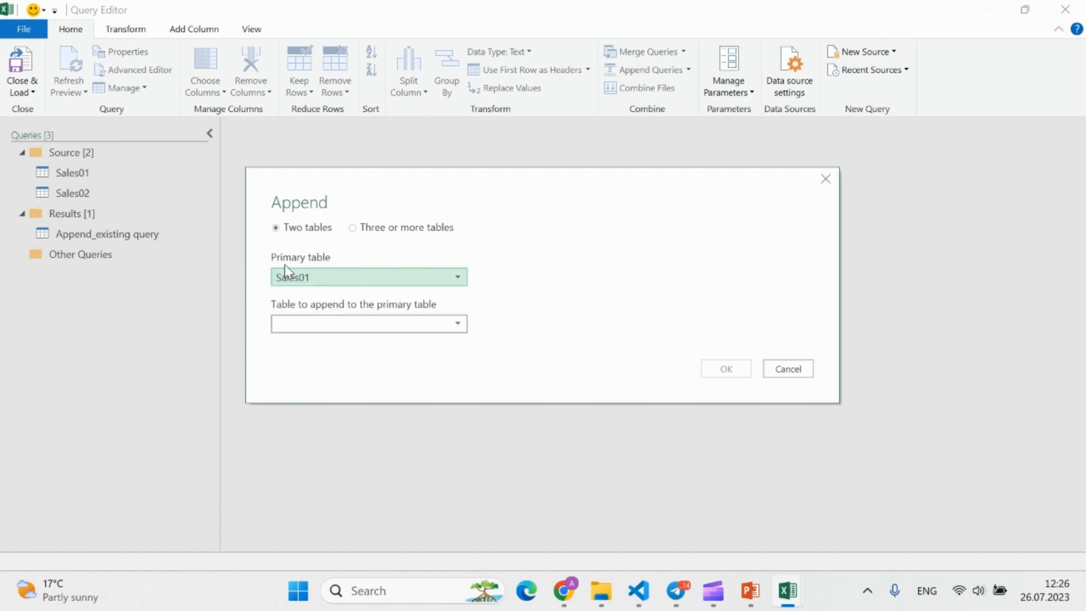
pyautogui.click(348, 319)
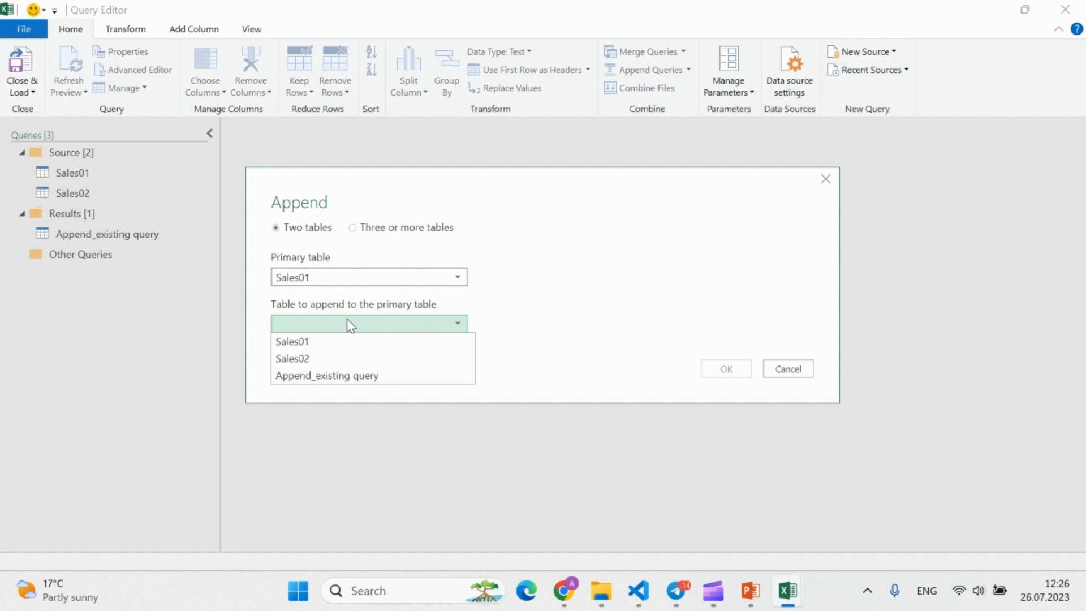
pyautogui.click(330, 361)
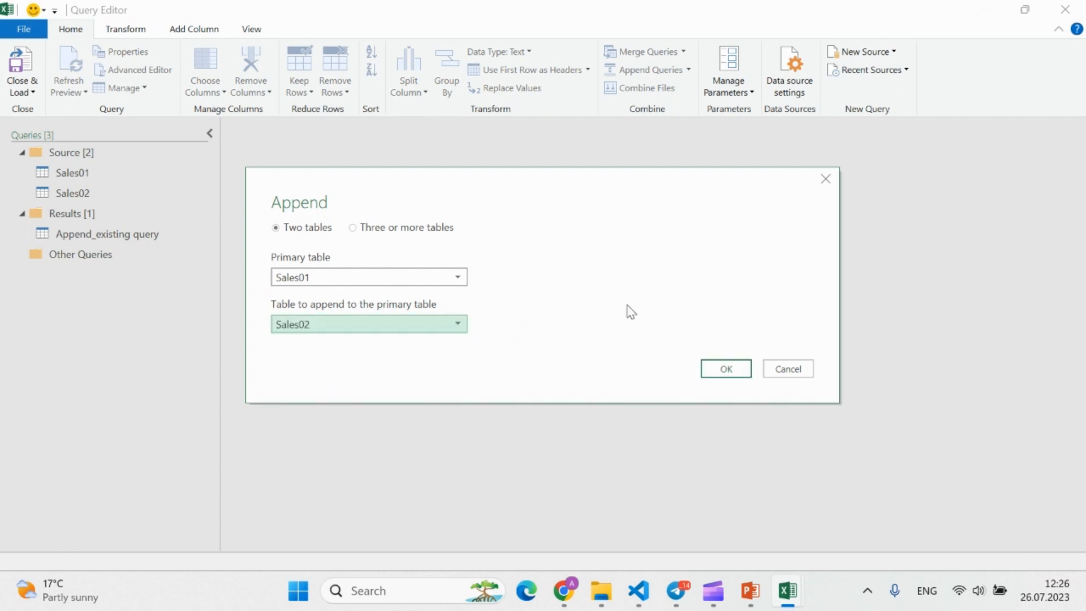
pyautogui.click(727, 369)
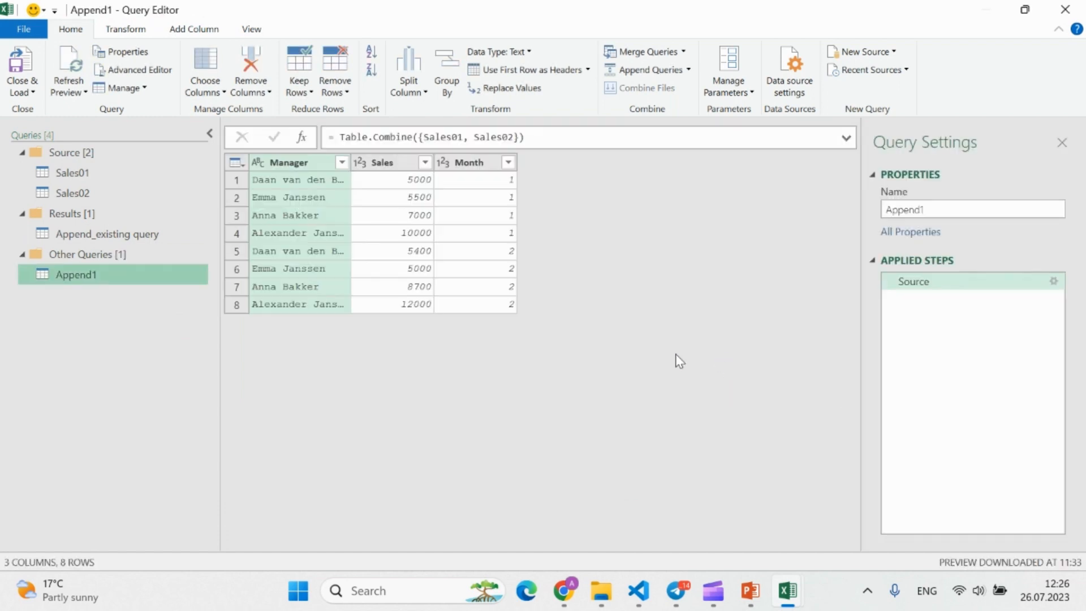
# Move the Append1 query into the Results group and rename it as Append_new query
pyautogui.moveTo(83, 253); pyautogui.dragTo(115, 240)
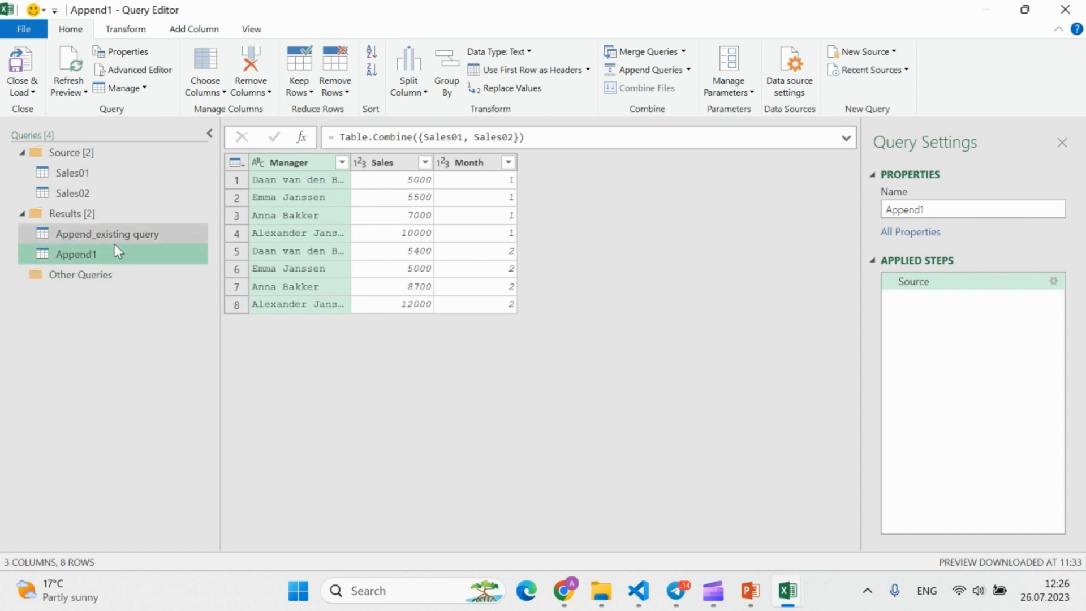
pyautogui.click(946, 206)
pyautogui.press('BackSpace')
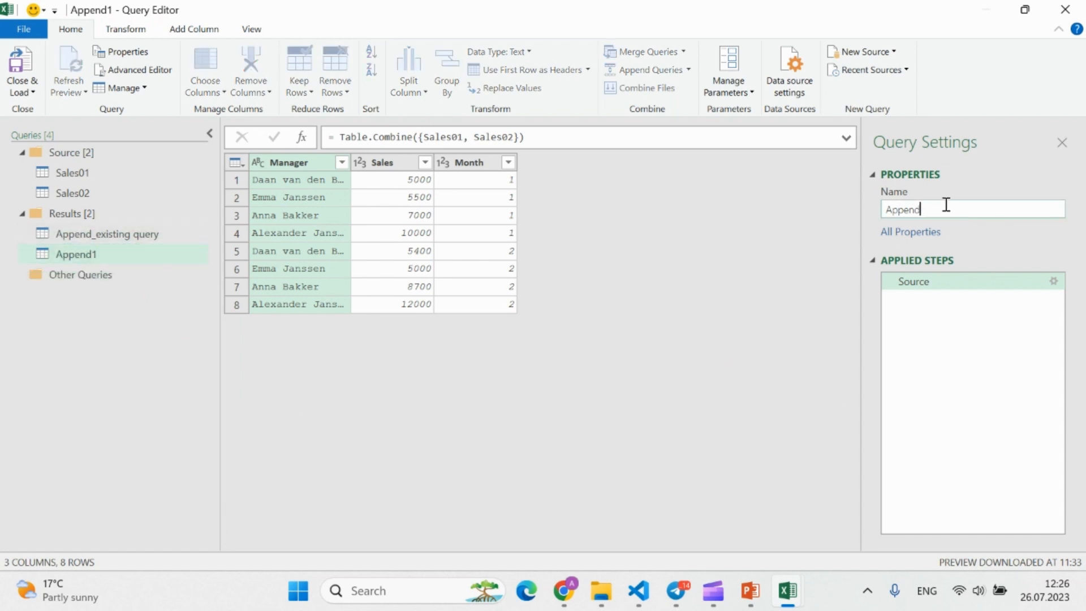
pyautogui.write('new query')
pyautogui.press('Return')
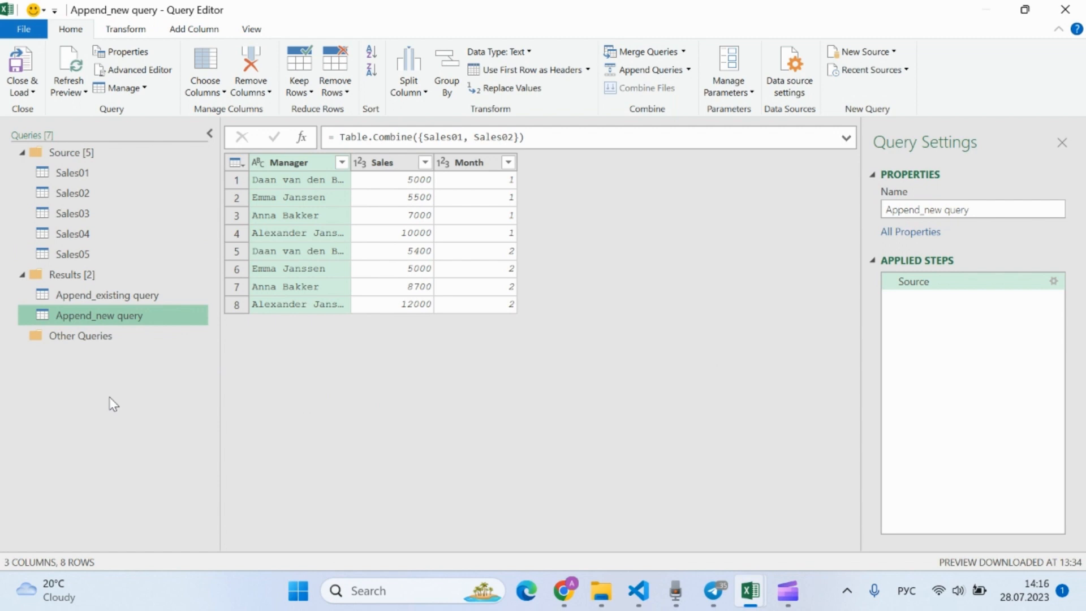
# Edit the Source step of Append_new query to combine three or more tables, adding Sales03 after Sales01 and Sales02
pyautogui.click(124, 219)
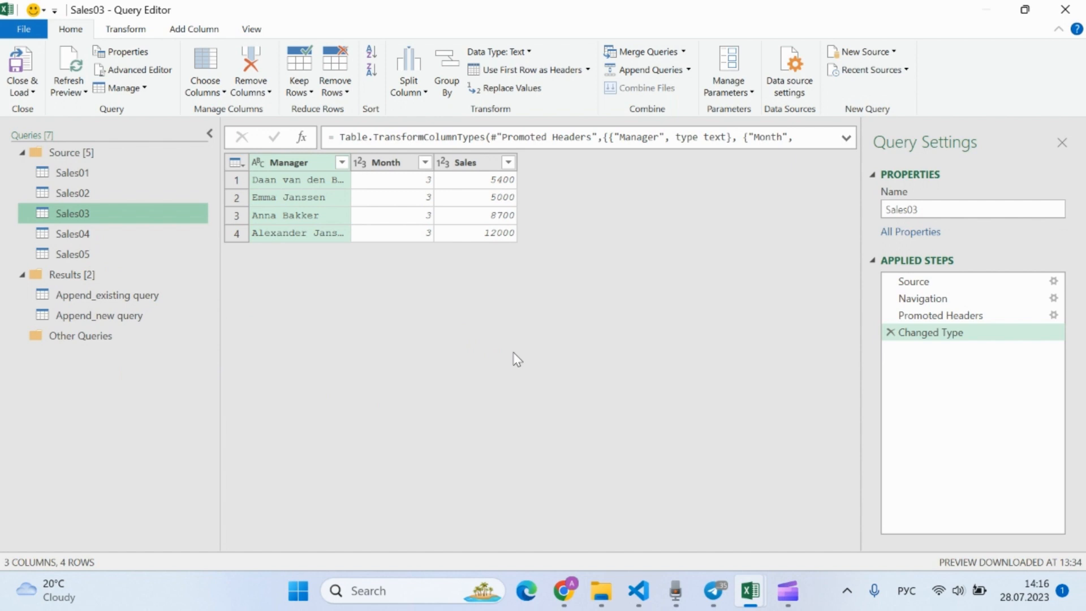
pyautogui.click(103, 172)
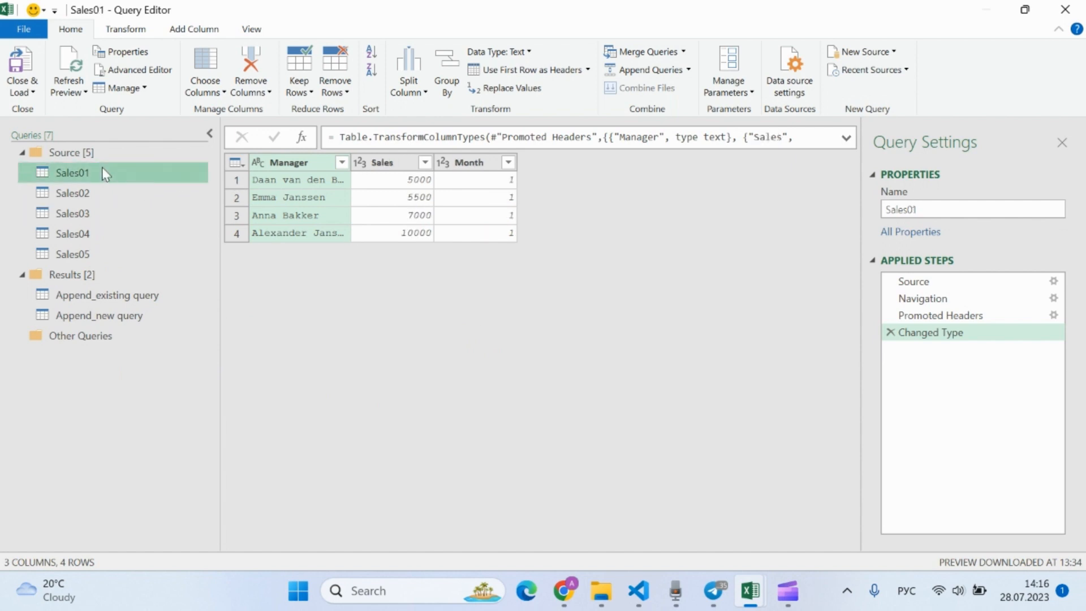
pyautogui.click(104, 190)
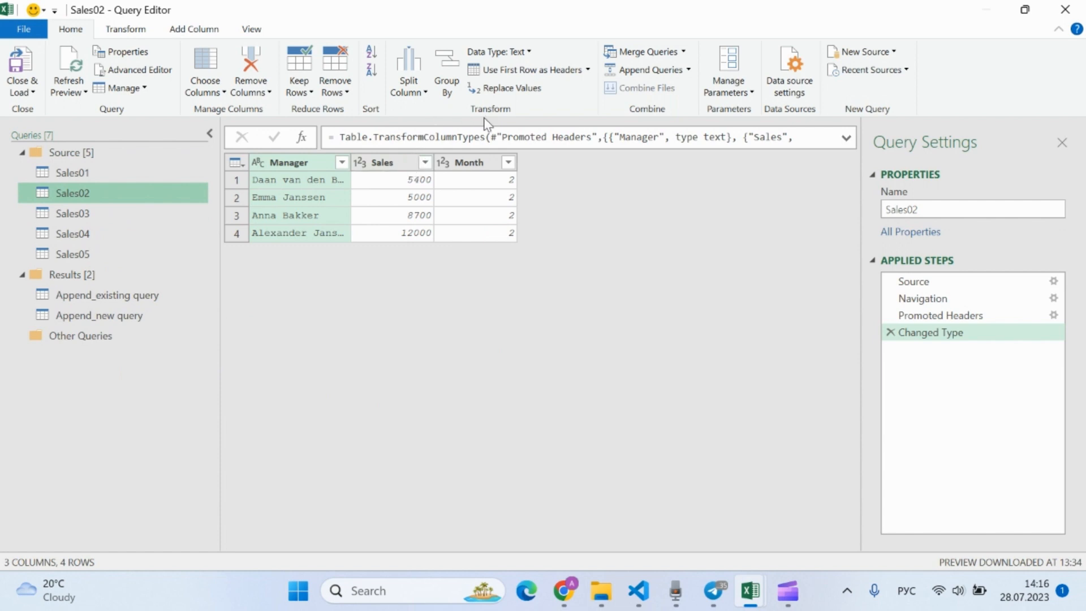
pyautogui.click(121, 218)
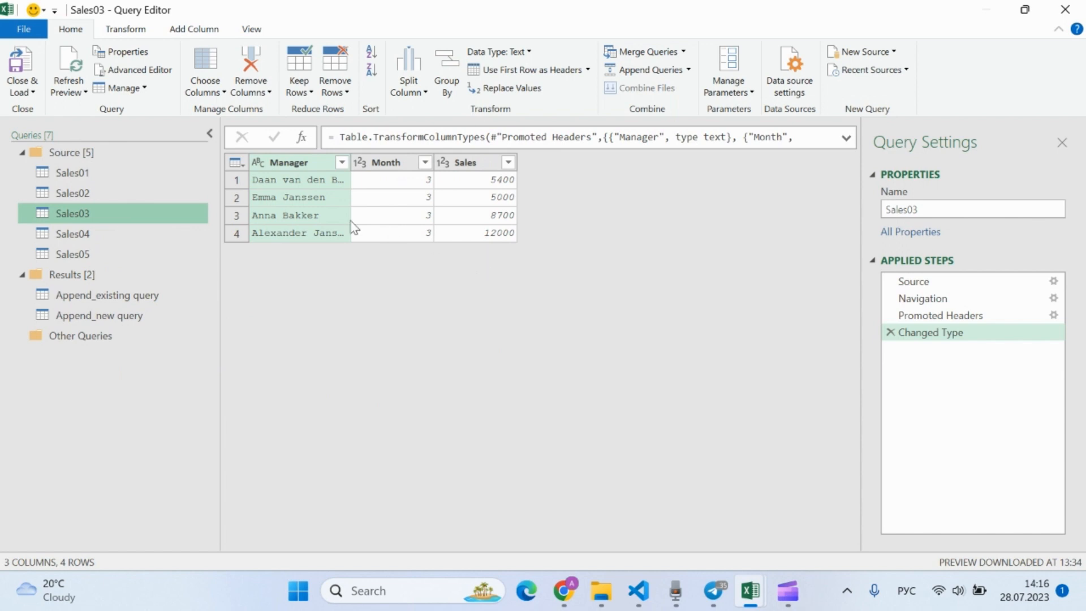
pyautogui.click(121, 318)
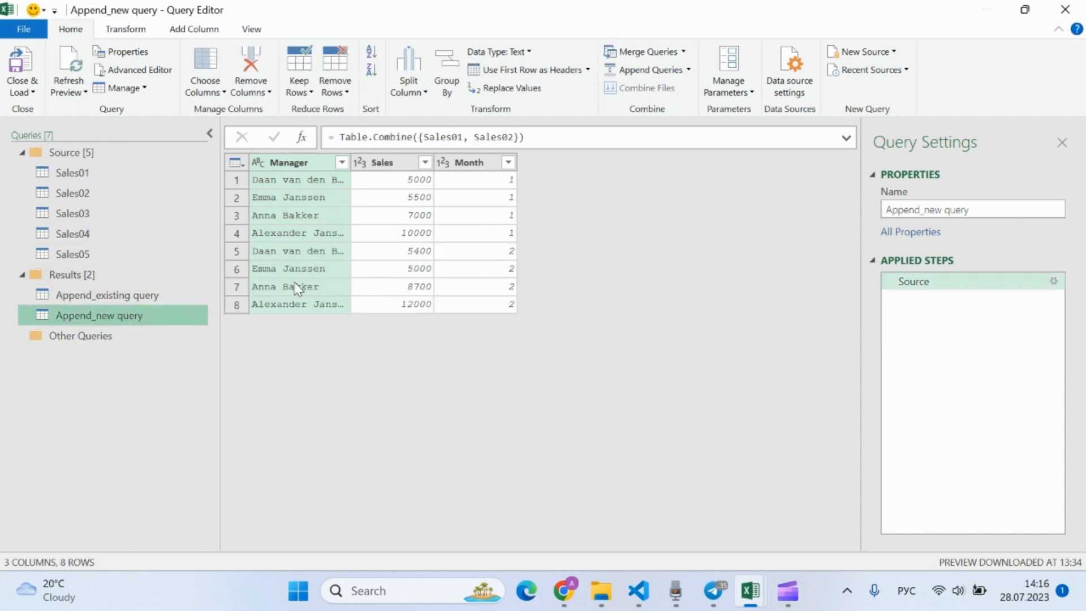
pyautogui.click(1054, 281)
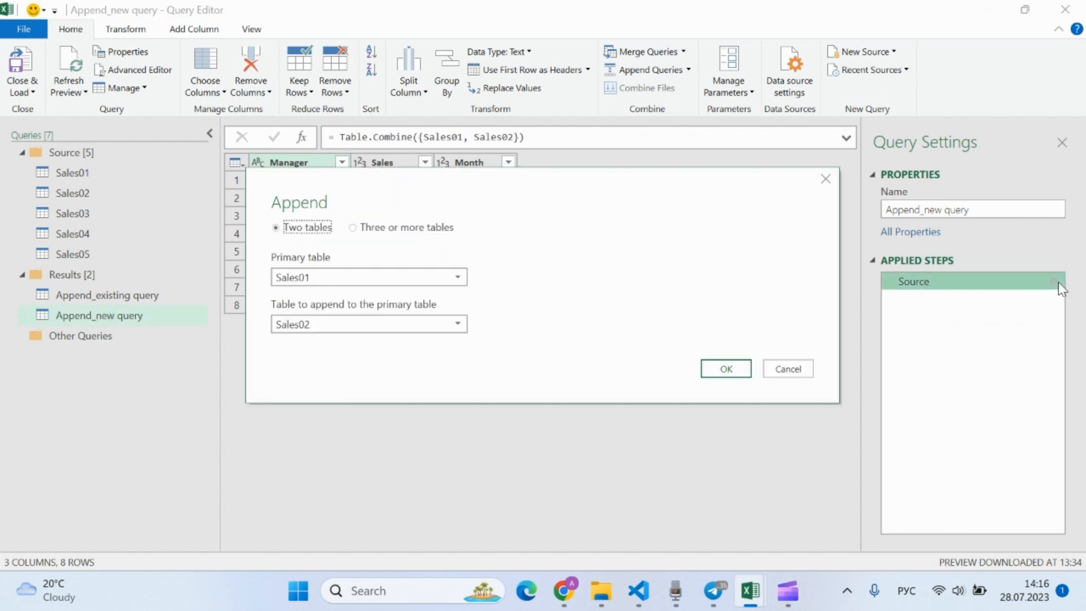
pyautogui.click(424, 236)
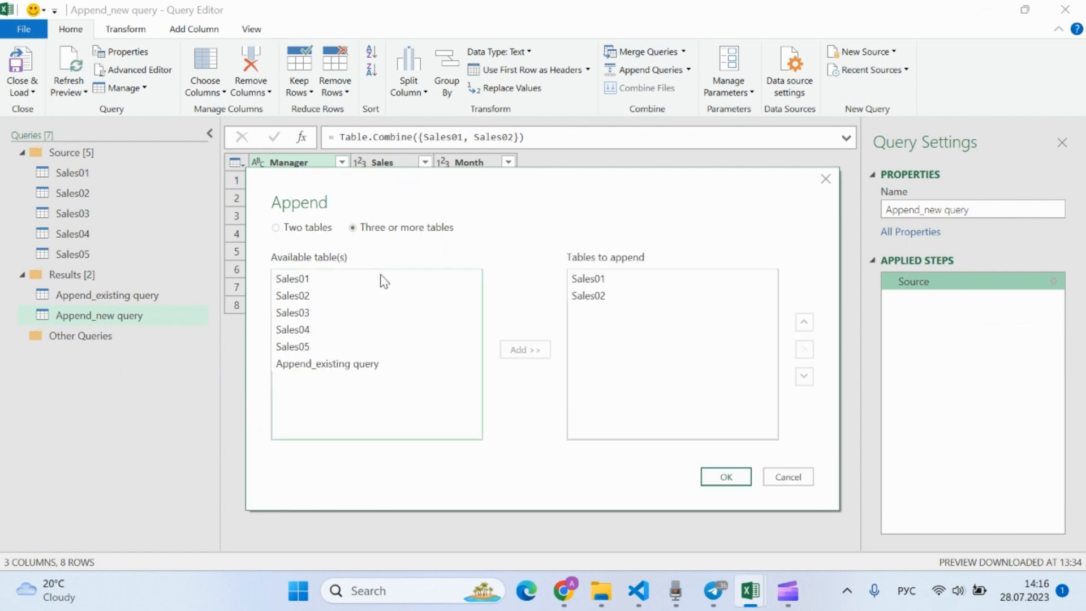
pyautogui.click(309, 316)
pyautogui.doubleClick(309, 315)
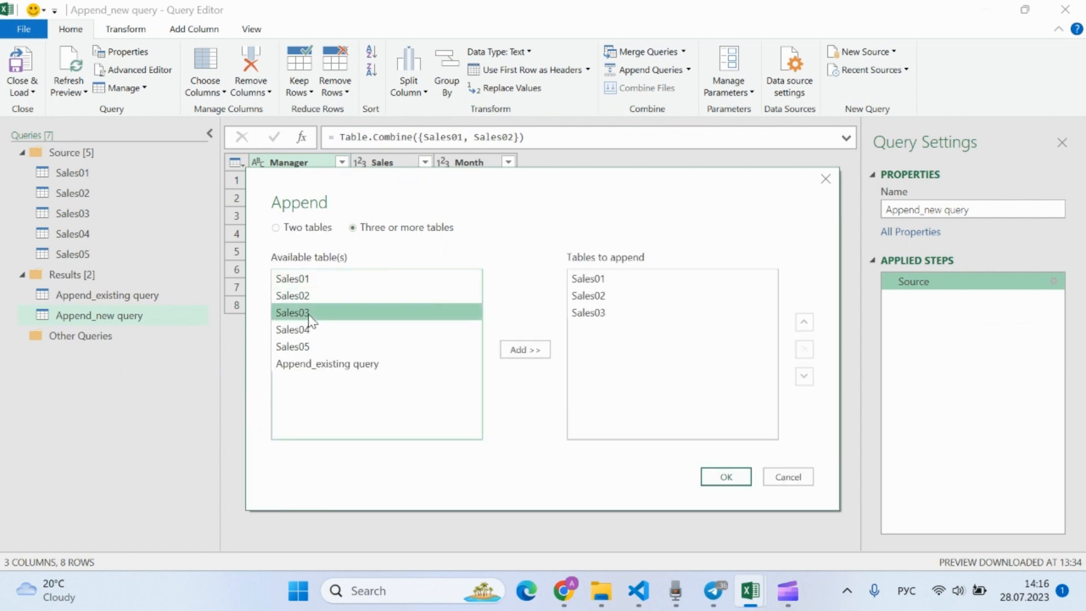
pyautogui.click(727, 478)
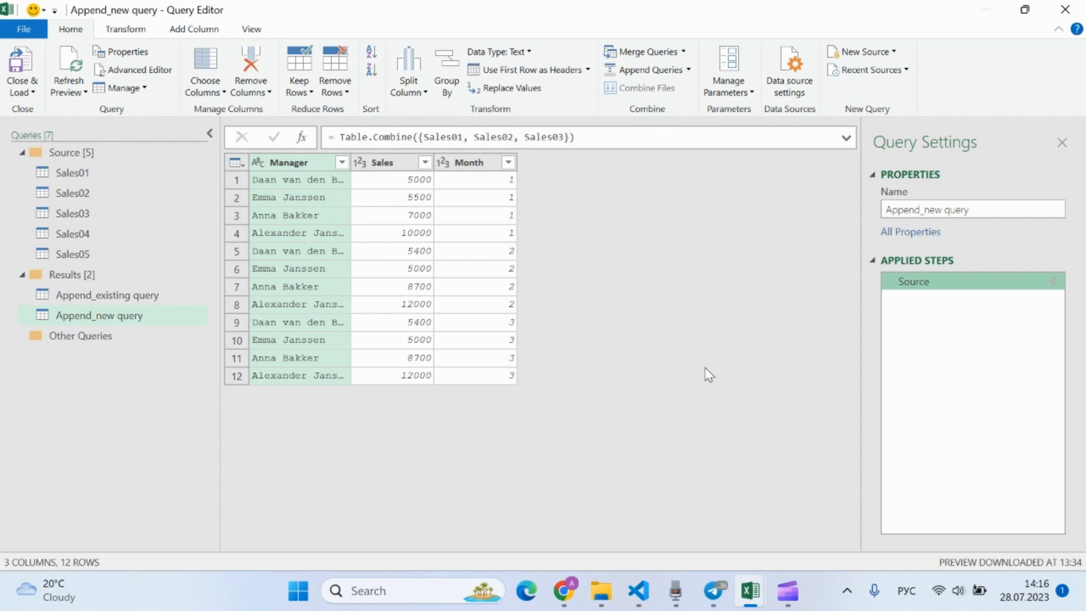
# Compare the column headers of the Sales04 query with those of Sales03 and Sales02
pyautogui.click(117, 227)
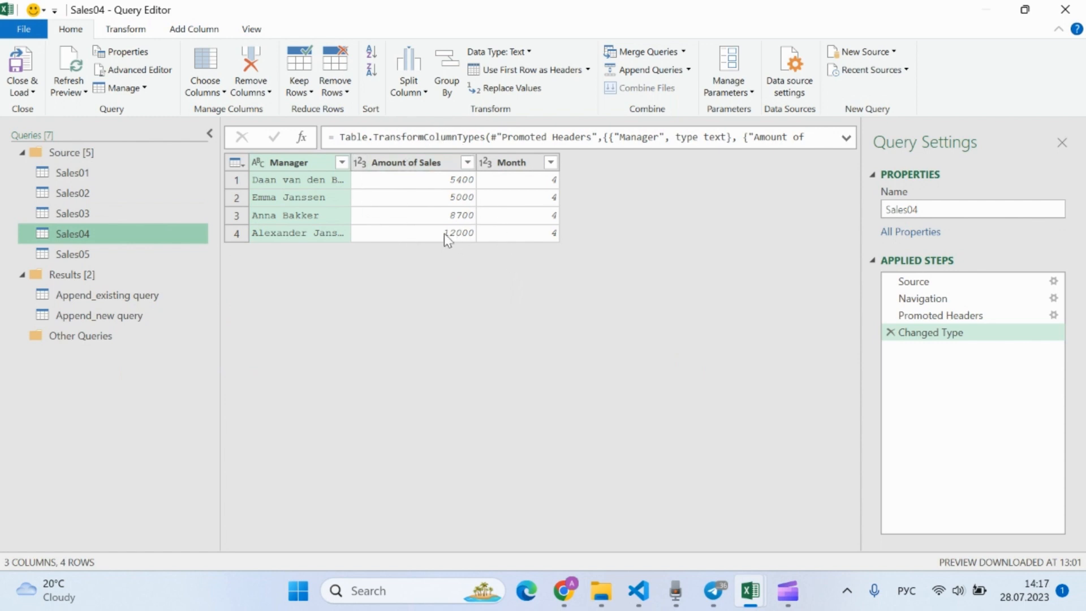
pyautogui.click(164, 213)
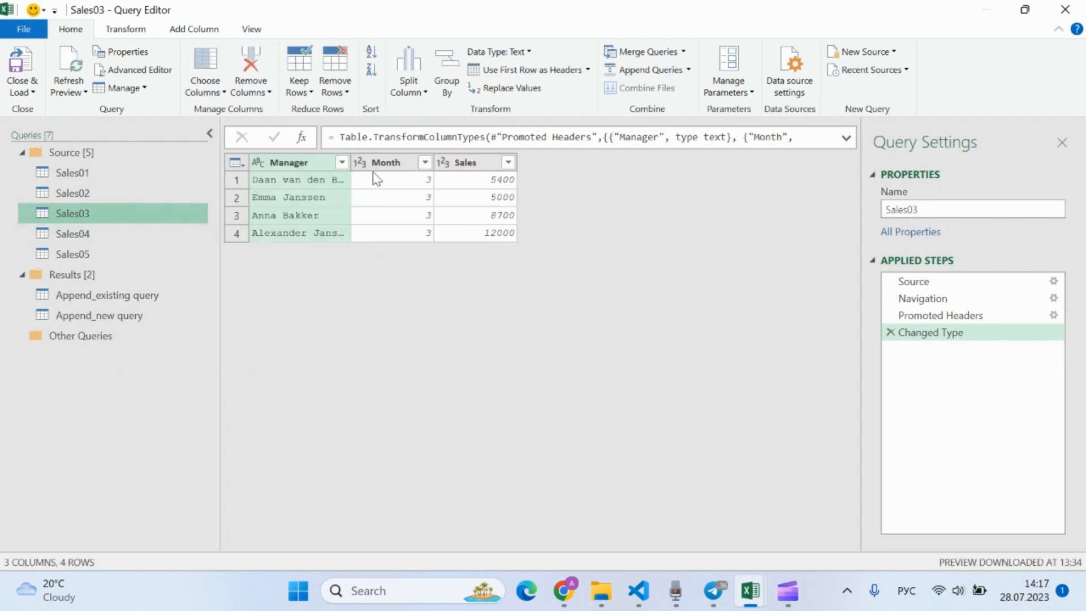
pyautogui.click(144, 176)
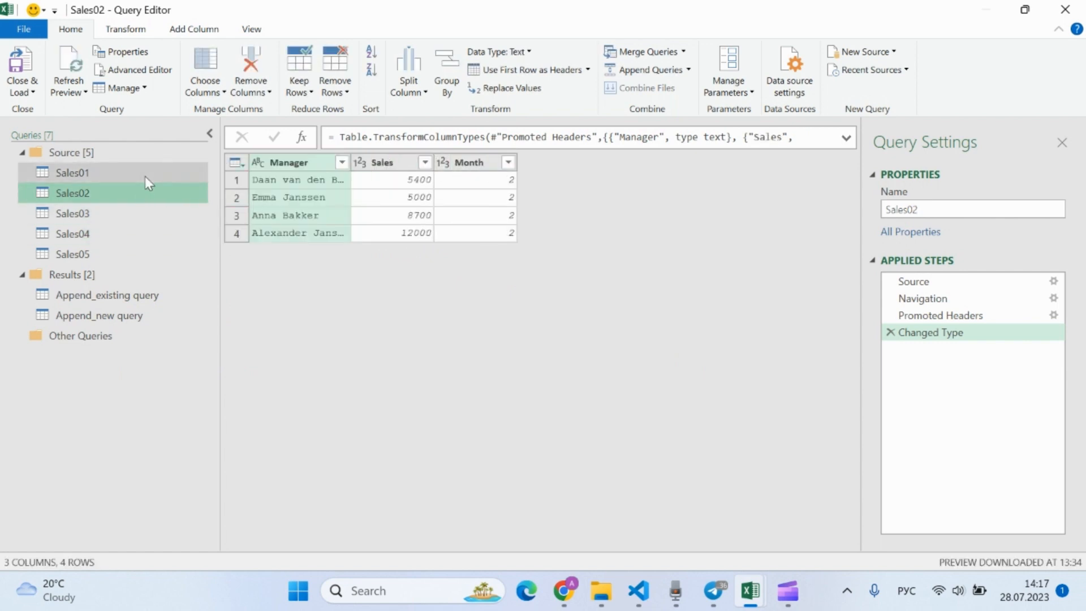
pyautogui.click(125, 233)
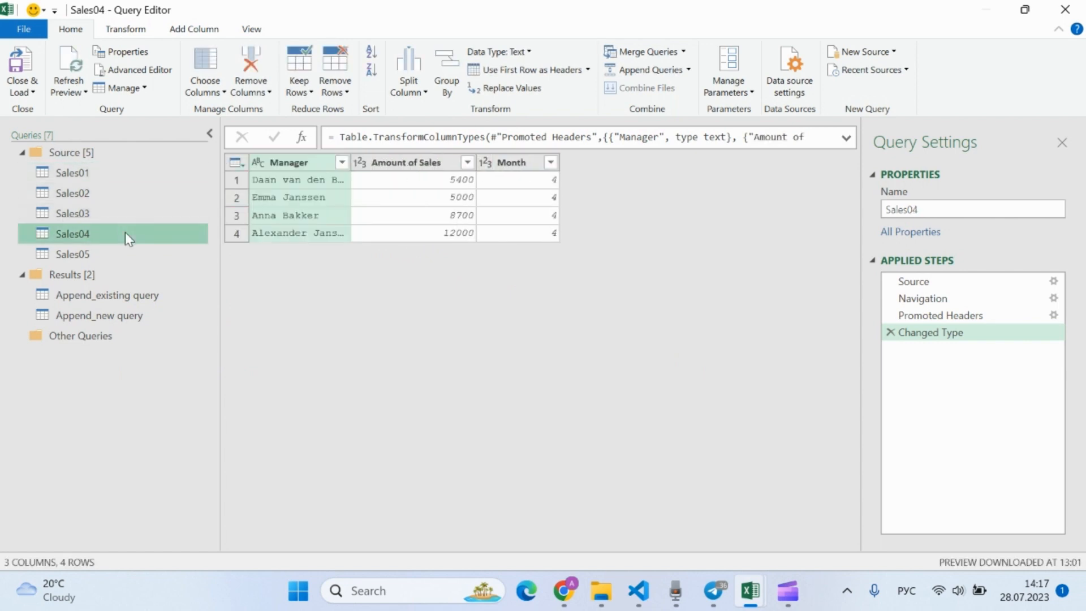
# Edit the Source step of Append_new query to add Sales04 to the tables to append
pyautogui.click(145, 318)
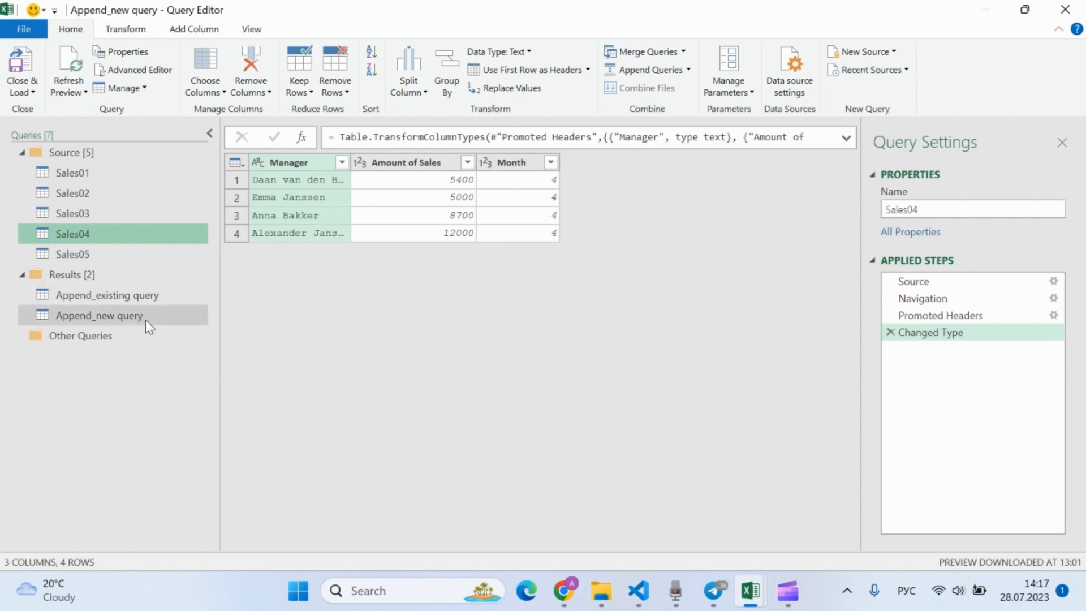
pyautogui.click(1053, 281)
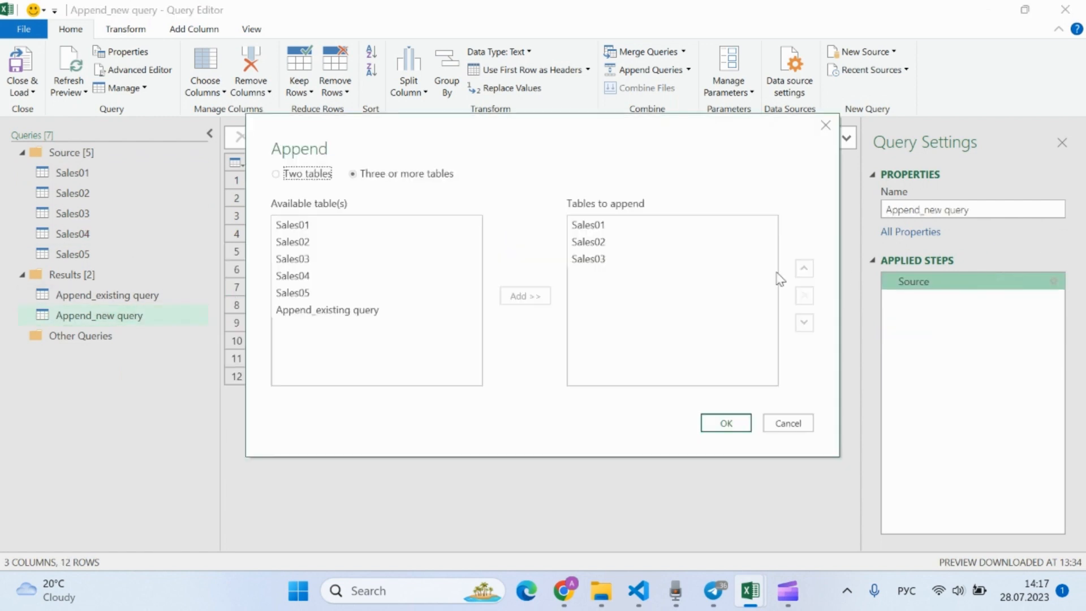
pyautogui.doubleClick(335, 276)
pyautogui.click(731, 423)
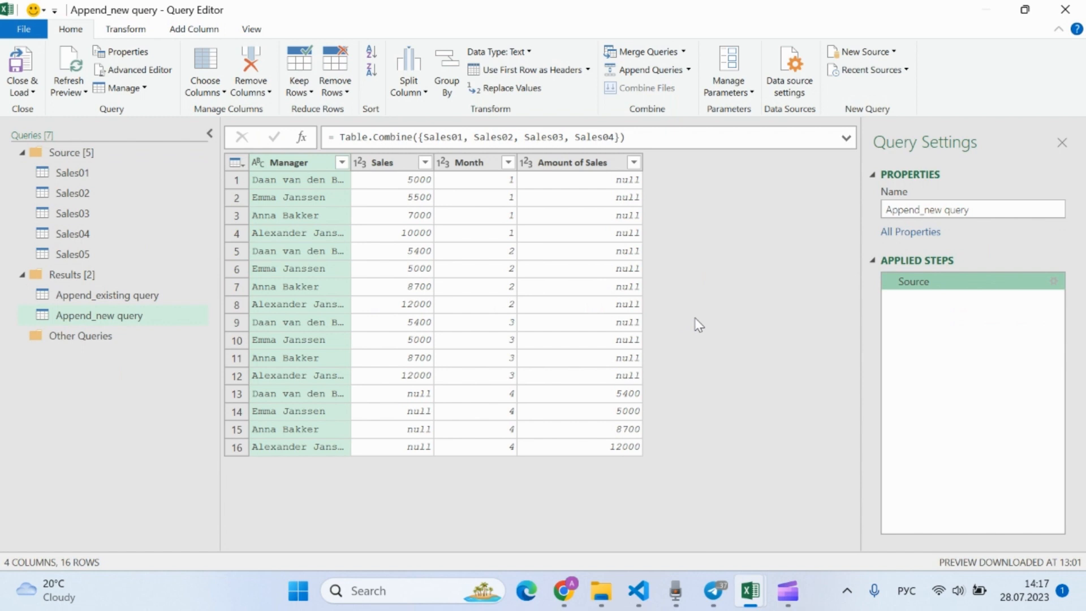
# Rename the Amount of Sales column in the Sales04 query as Sales and check the updated Append_new query
pyautogui.click(135, 235)
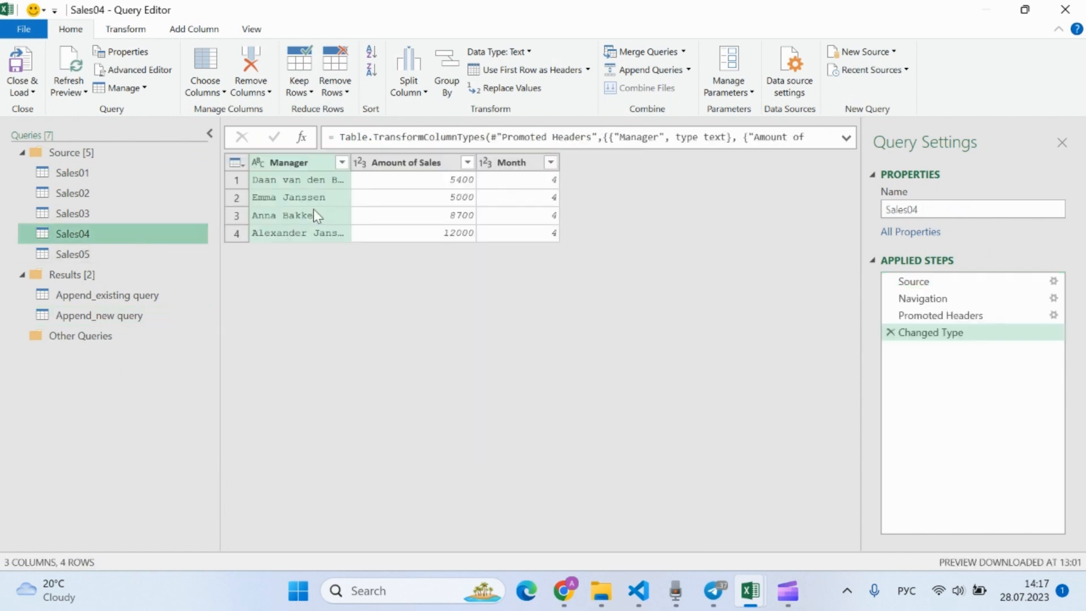
pyautogui.doubleClick(421, 163)
pyautogui.click(420, 163)
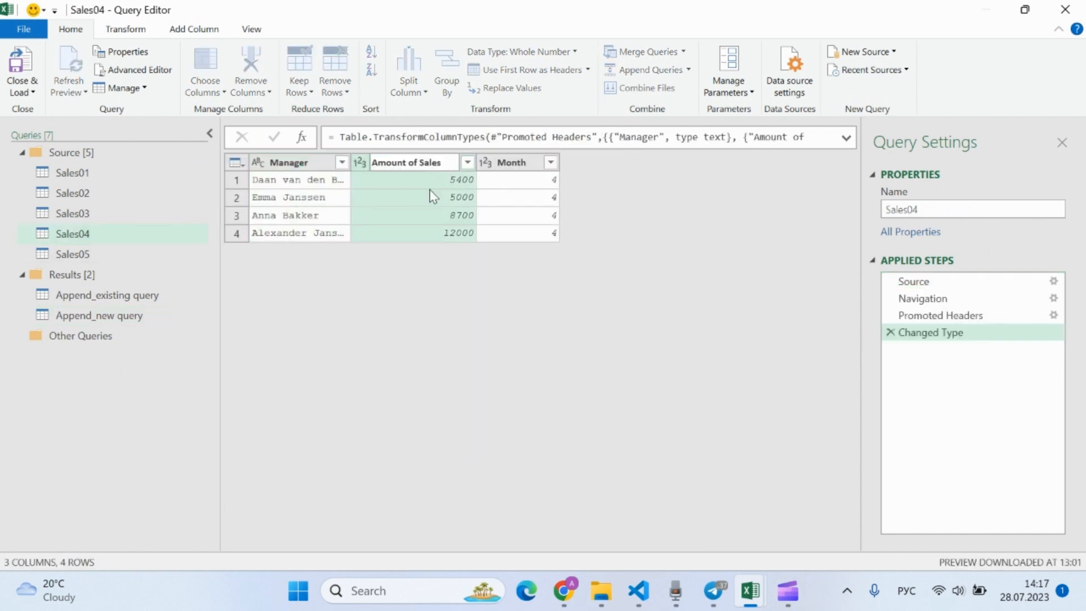
pyautogui.press('BackSpace')
pyautogui.press('BackSpace')
pyautogui.press('BackSpace')
pyautogui.press('BackSpace')
pyautogui.press('BackSpace')
pyautogui.press('BackSpace')
pyautogui.press('BackSpace')
pyautogui.press('BackSpace')
pyautogui.press('BackSpace')
pyautogui.press('BackSpace')
pyautogui.click(430, 301)
pyautogui.click(149, 315)
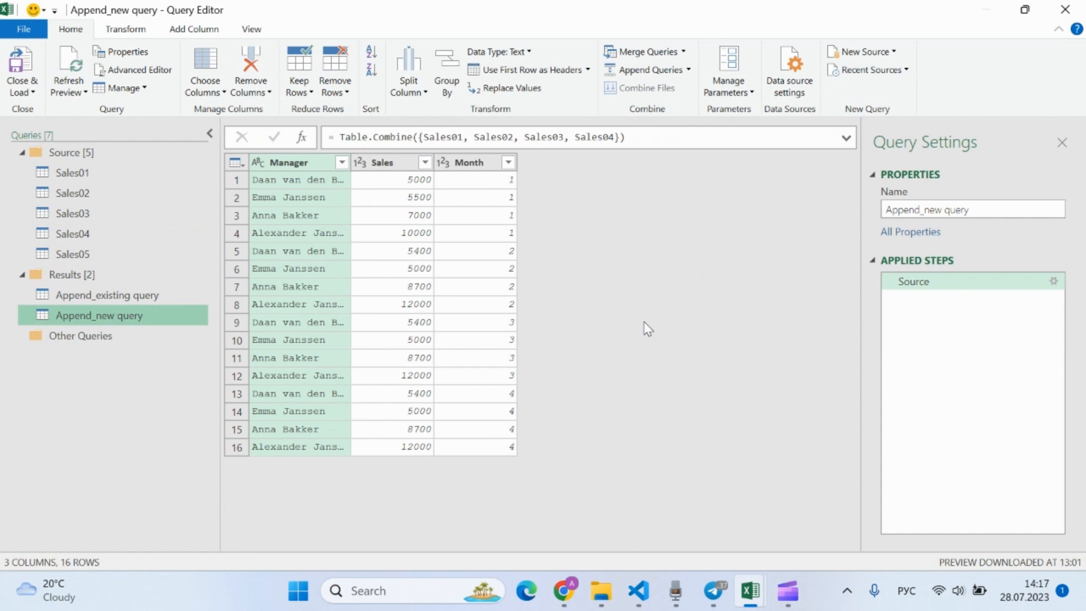
# Review the columns of Sales05 and add that table to the Source step of Append_new query
pyautogui.click(157, 254)
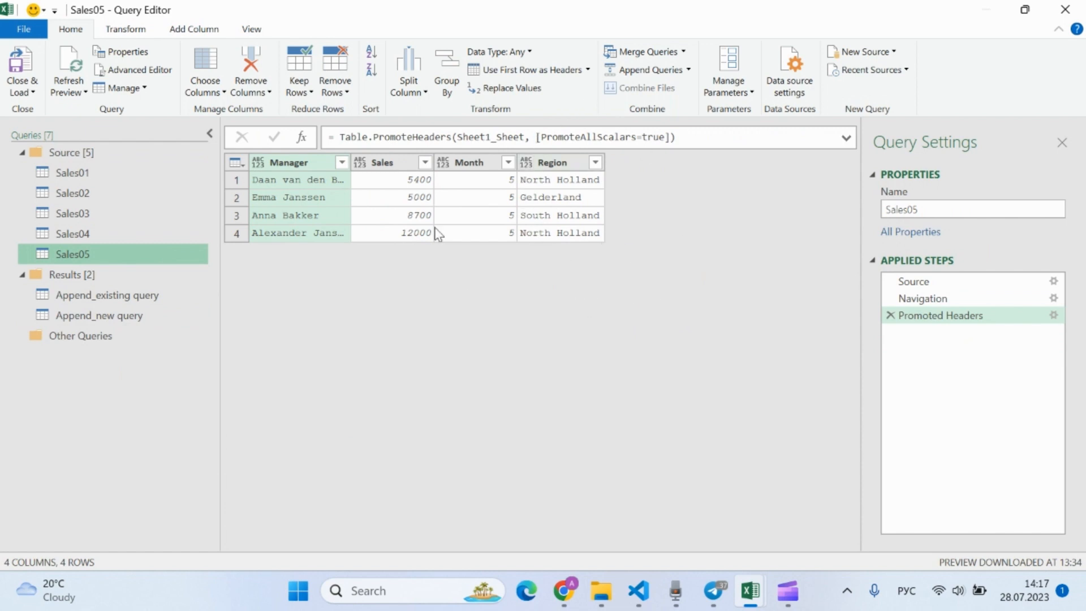
pyautogui.click(147, 317)
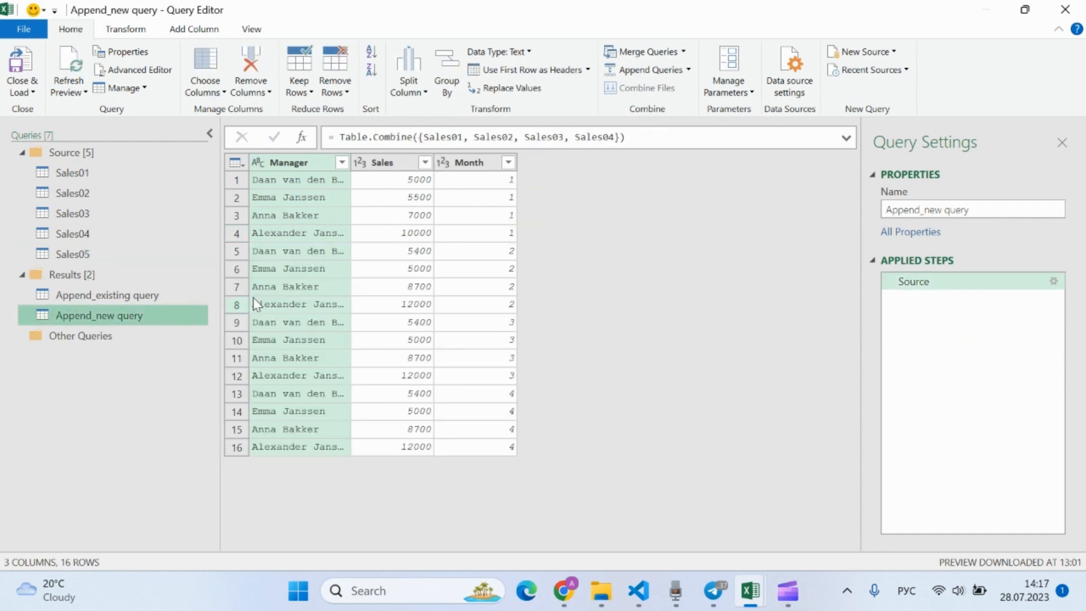
pyautogui.click(1054, 281)
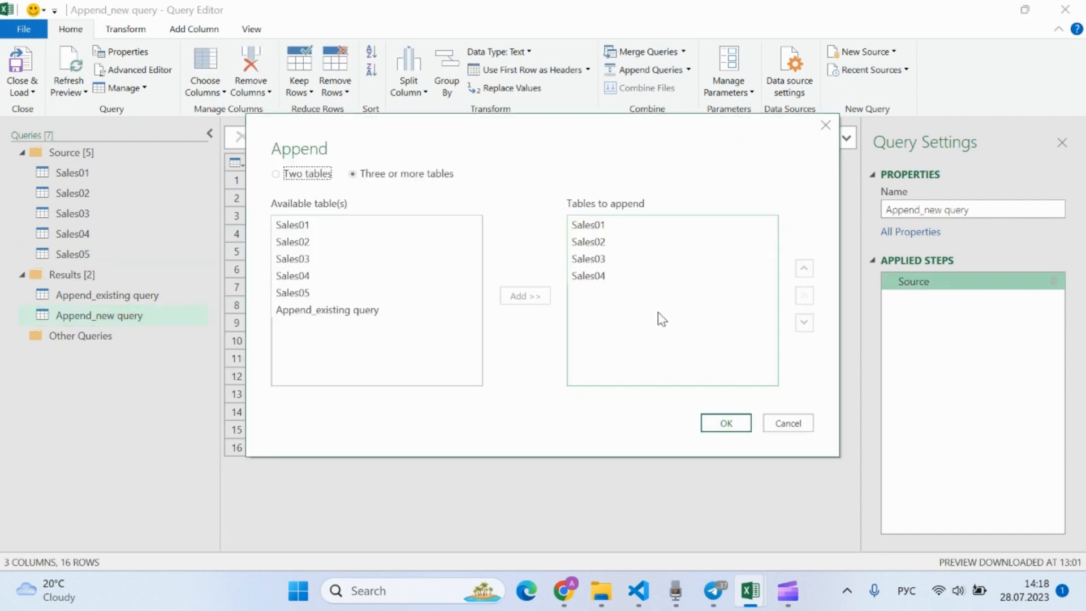
pyautogui.doubleClick(327, 292)
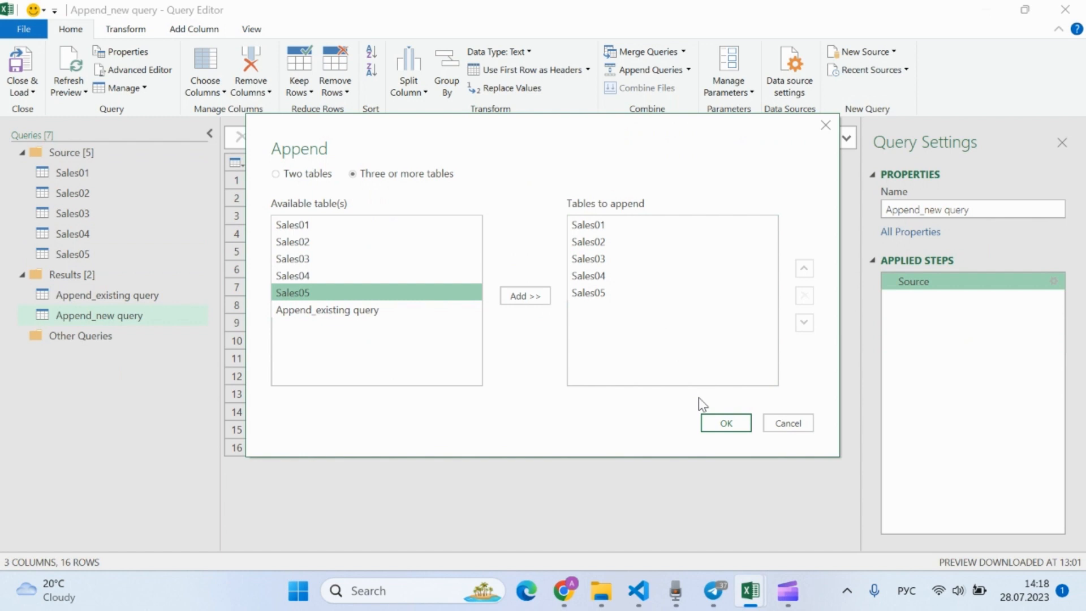
pyautogui.click(720, 425)
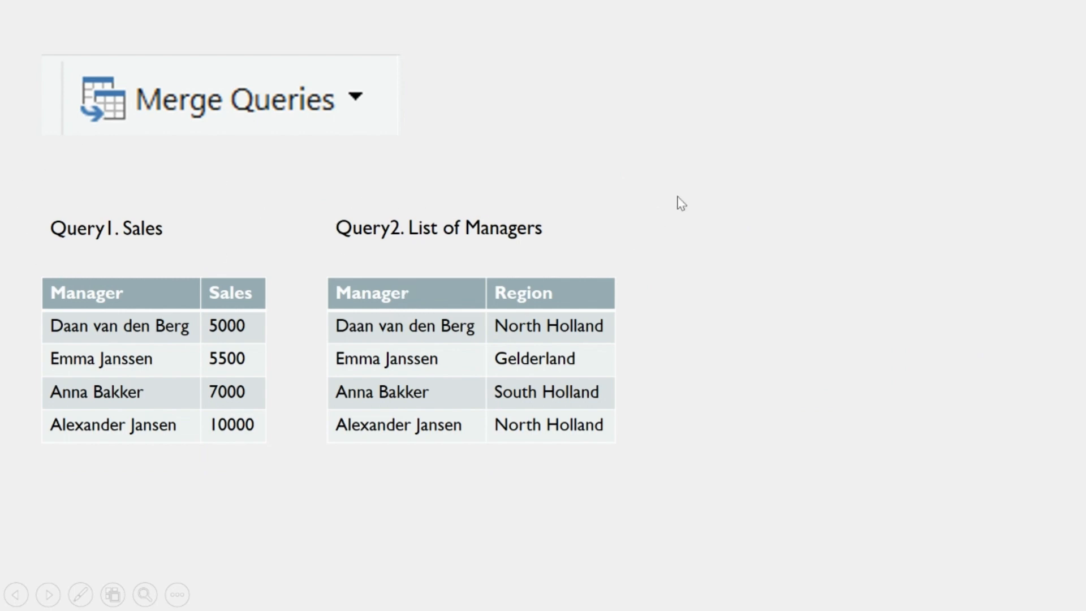
pyautogui.click(711, 201)
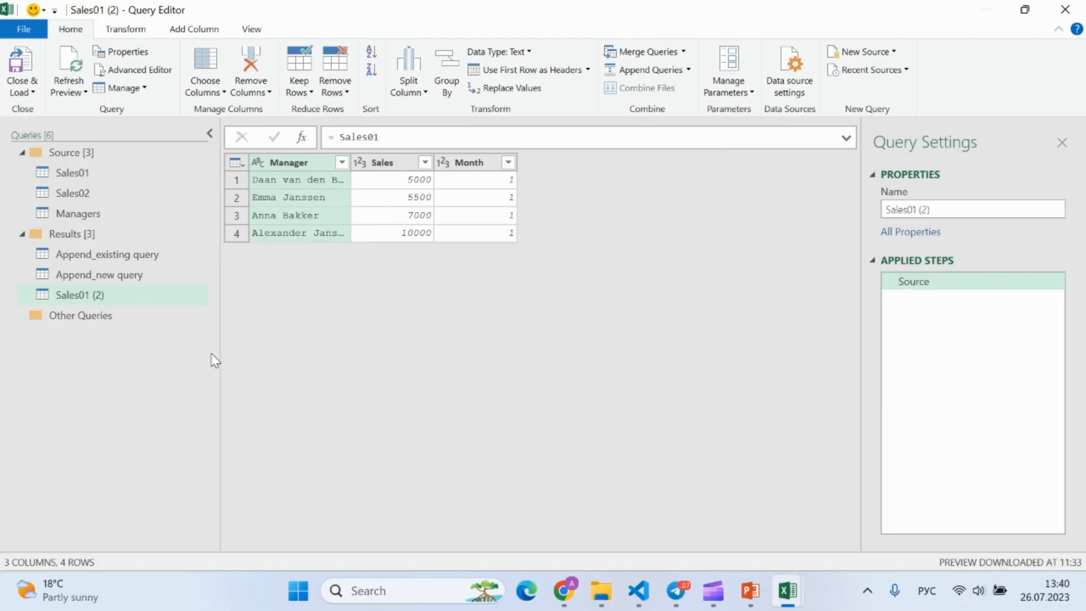
# Merge the Sales01 (2) query with Managers, matching on the Manager column of both tables with a Left Outer join
pyautogui.click(107, 213)
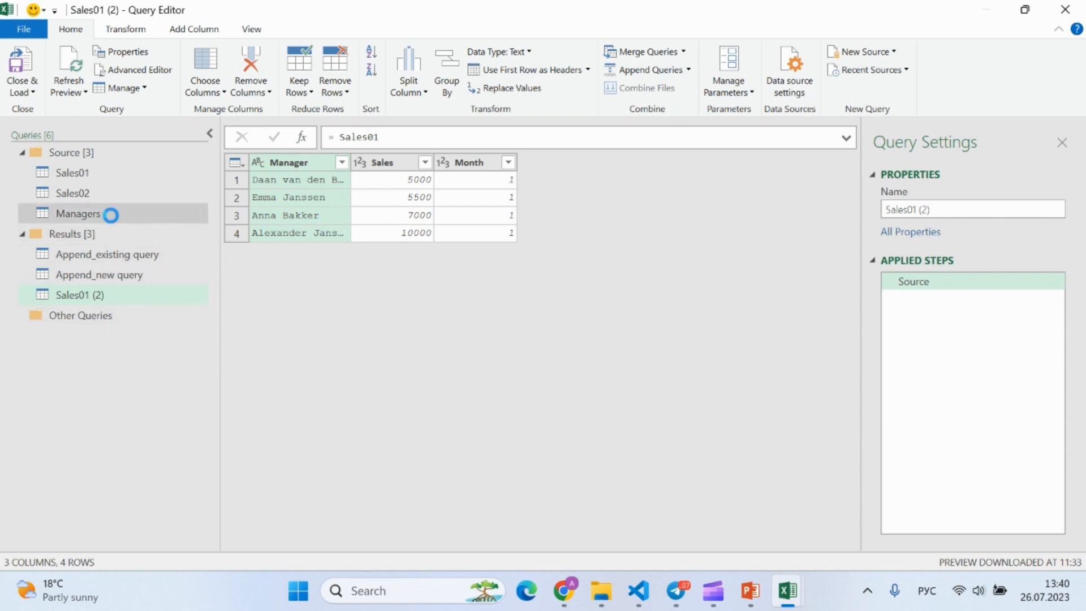
pyautogui.click(126, 296)
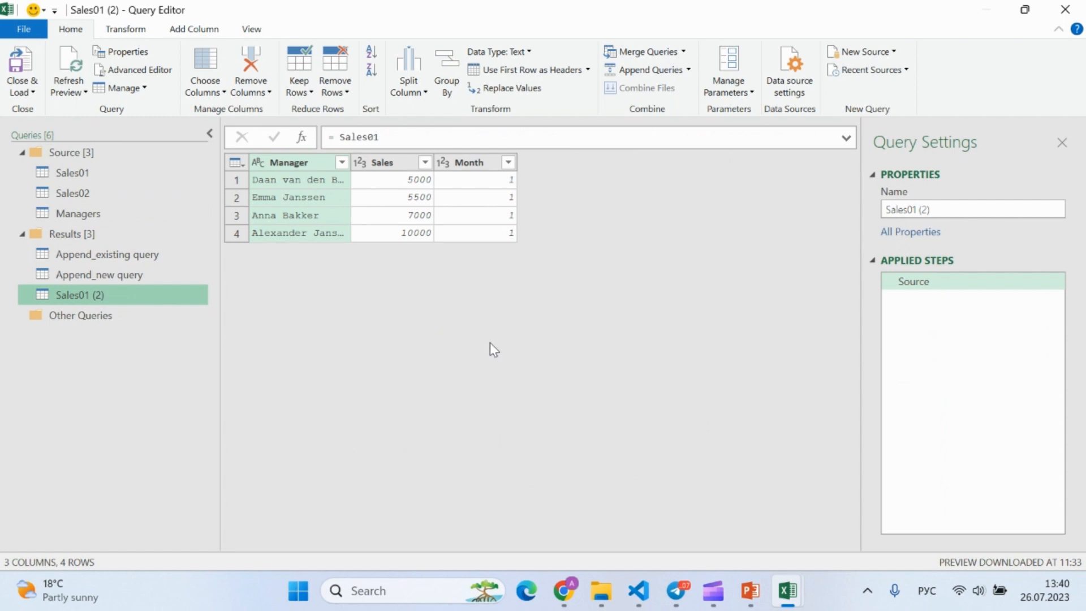
pyautogui.click(651, 53)
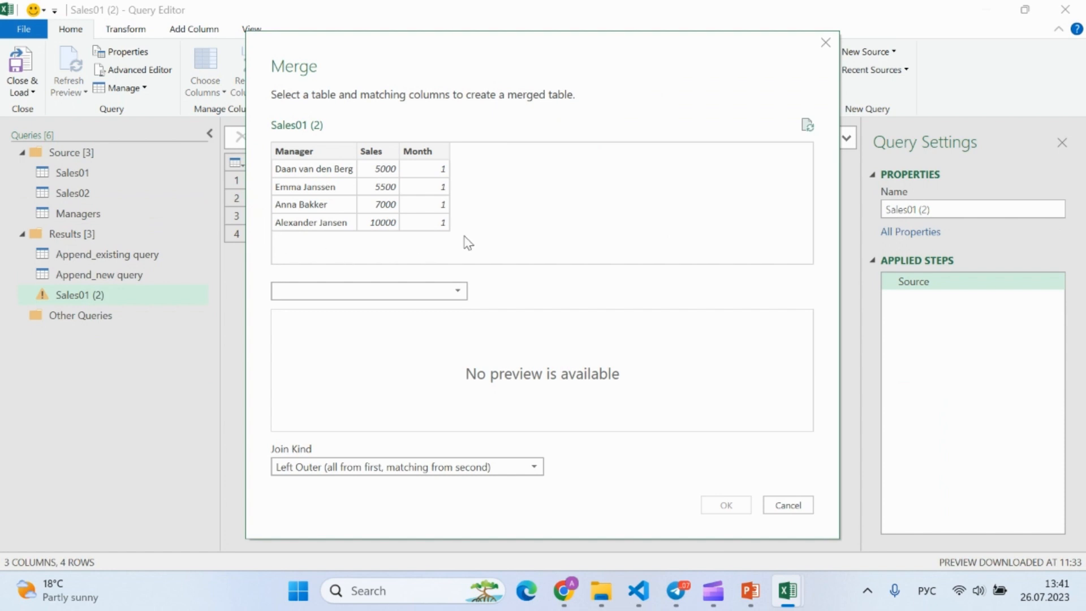
pyautogui.click(450, 291)
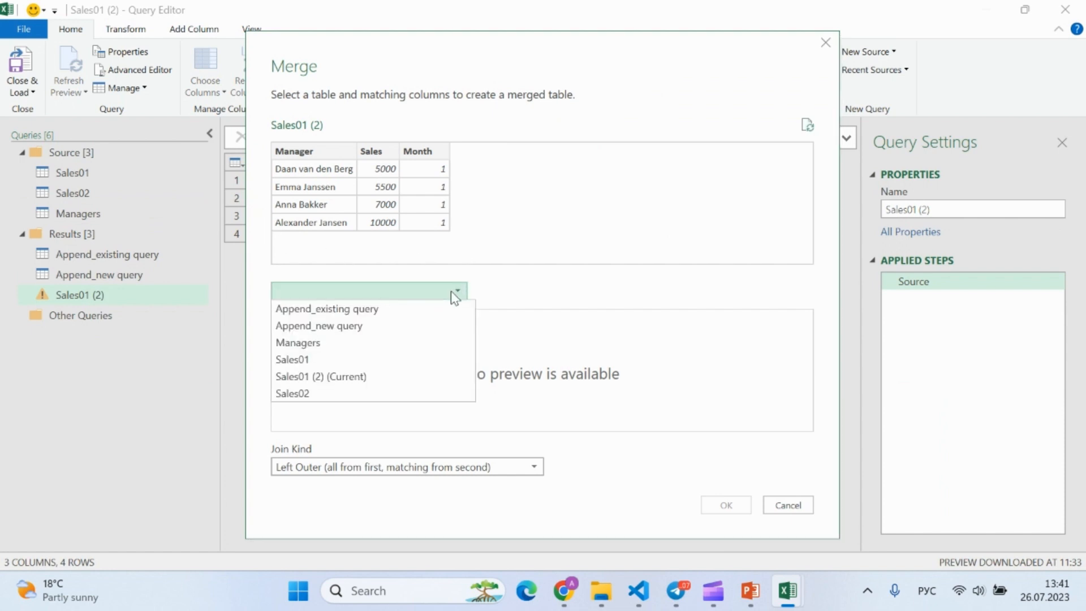
pyautogui.click(440, 344)
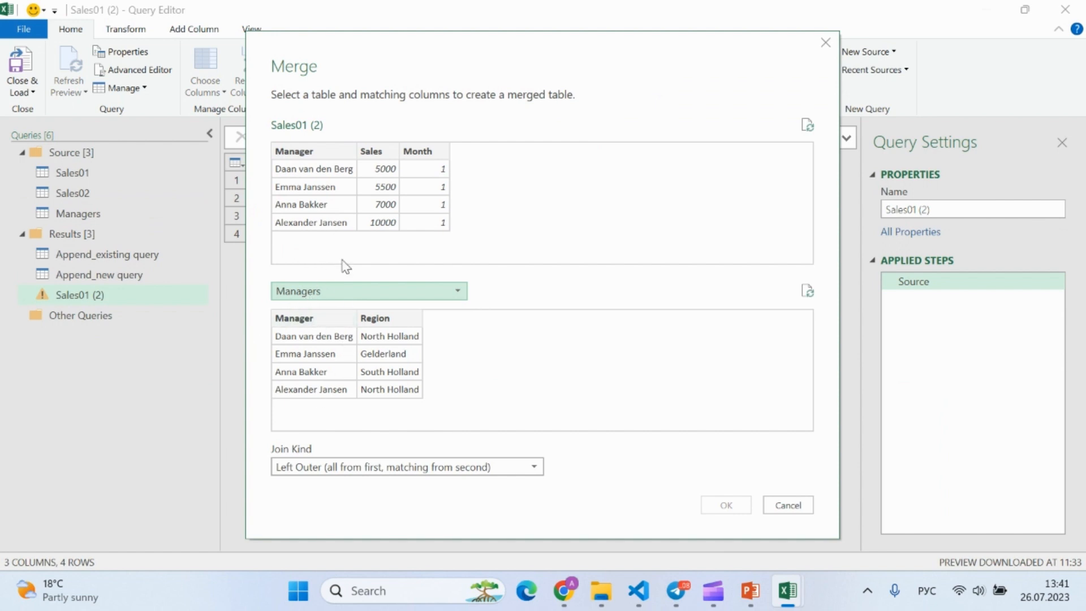
pyautogui.click(319, 152)
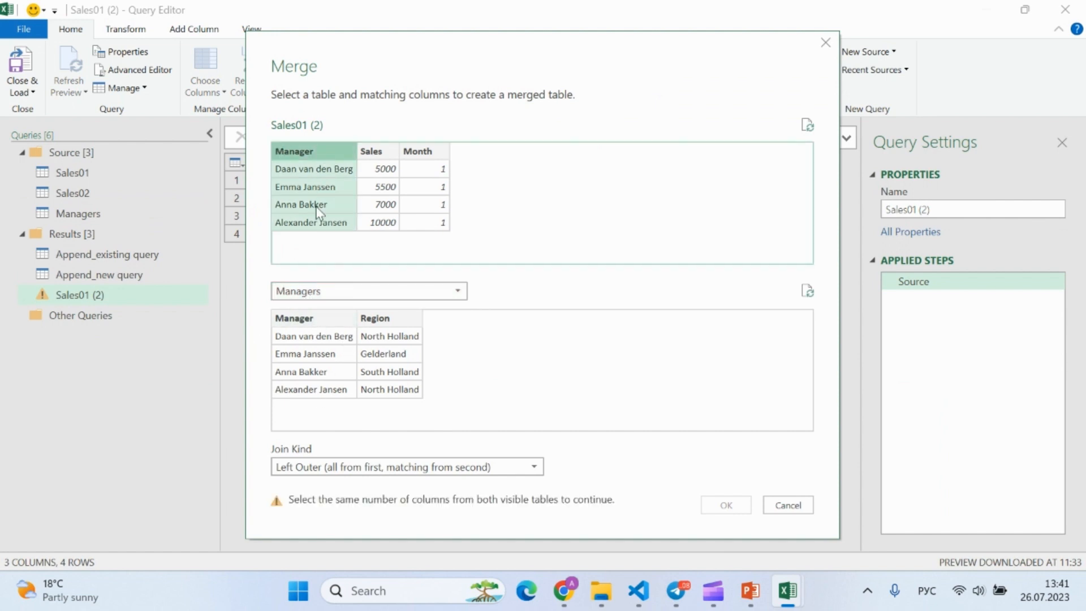
pyautogui.click(318, 318)
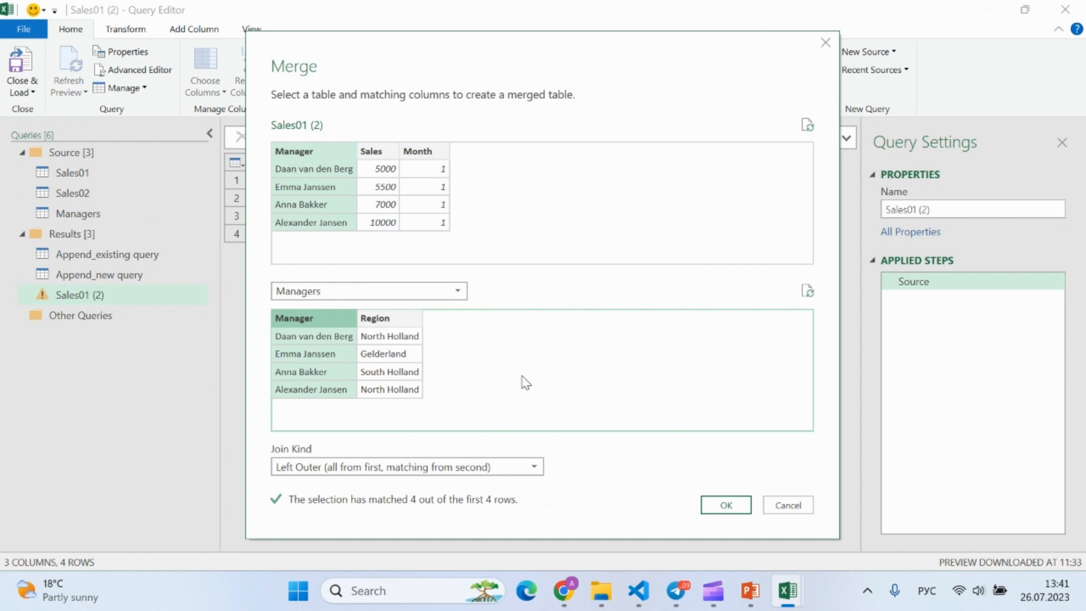
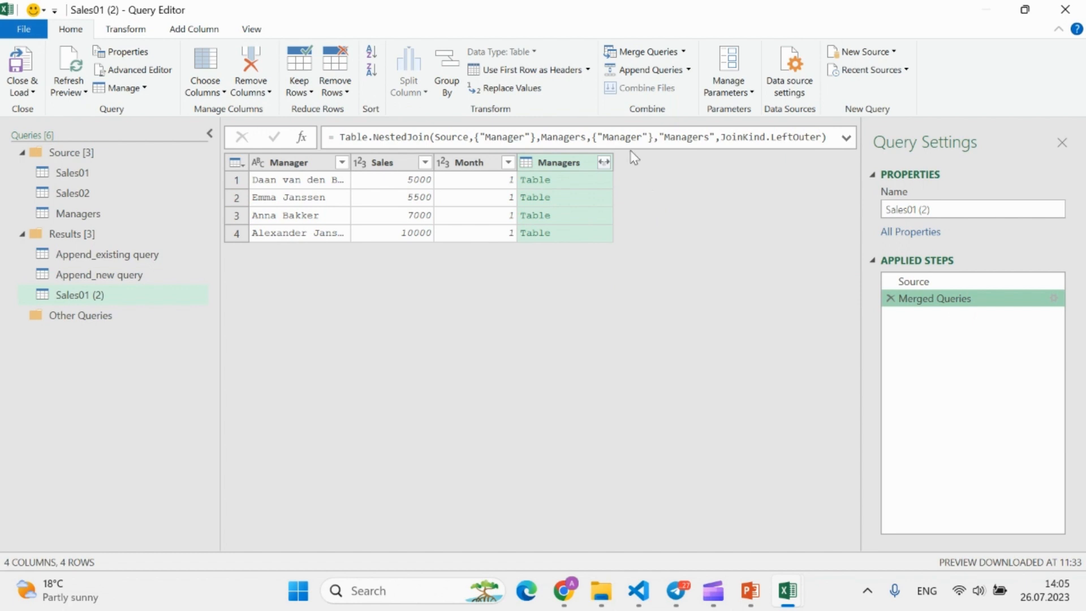
# Expand the merged Managers column to include only Region, with the original column name as prefix
pyautogui.click(604, 163)
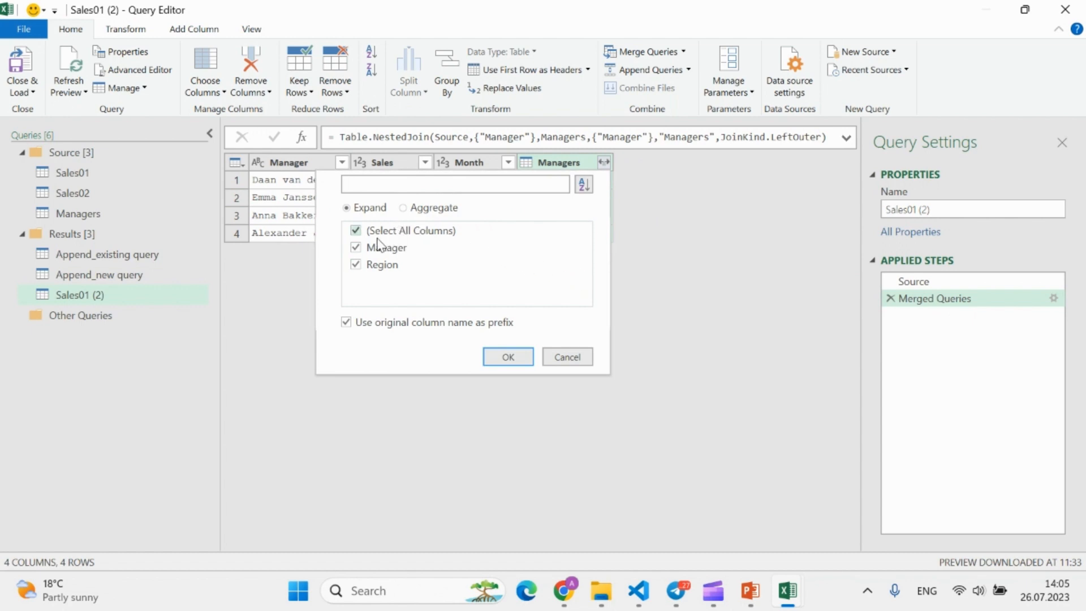
pyautogui.click(400, 252)
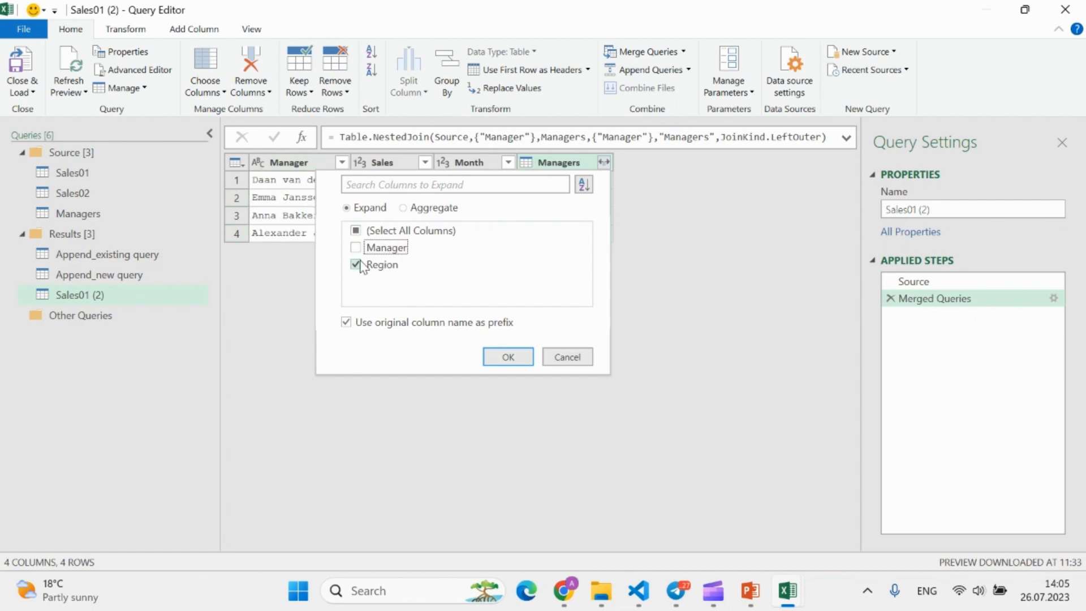
pyautogui.click(510, 357)
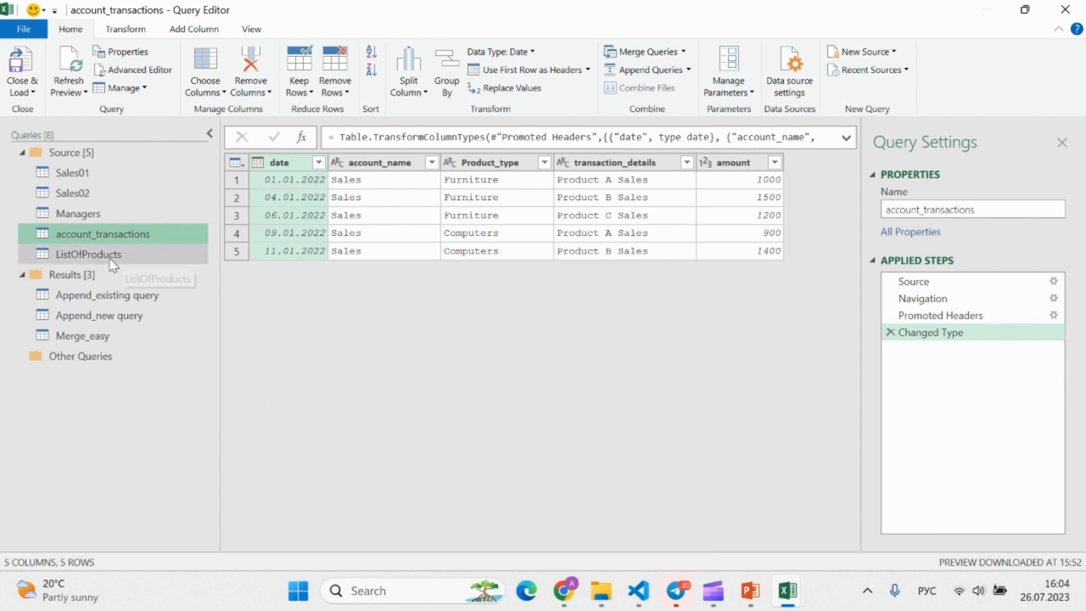
# Merge the account_transactions query with ListOfProducts, matching on Product_type in both tables with a Left Outer join
pyautogui.click(91, 256)
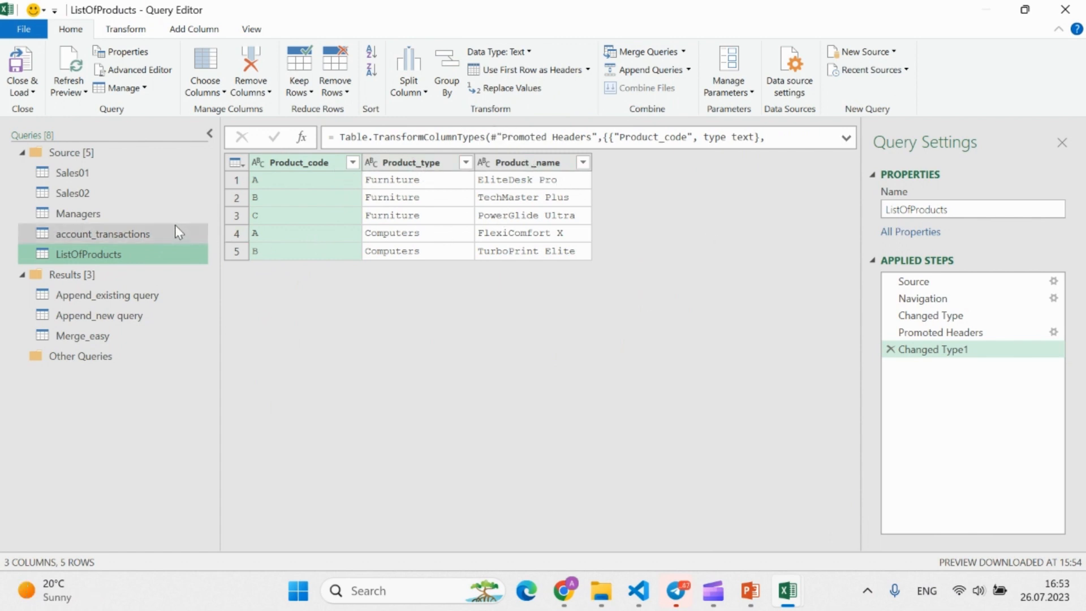
pyautogui.click(191, 229)
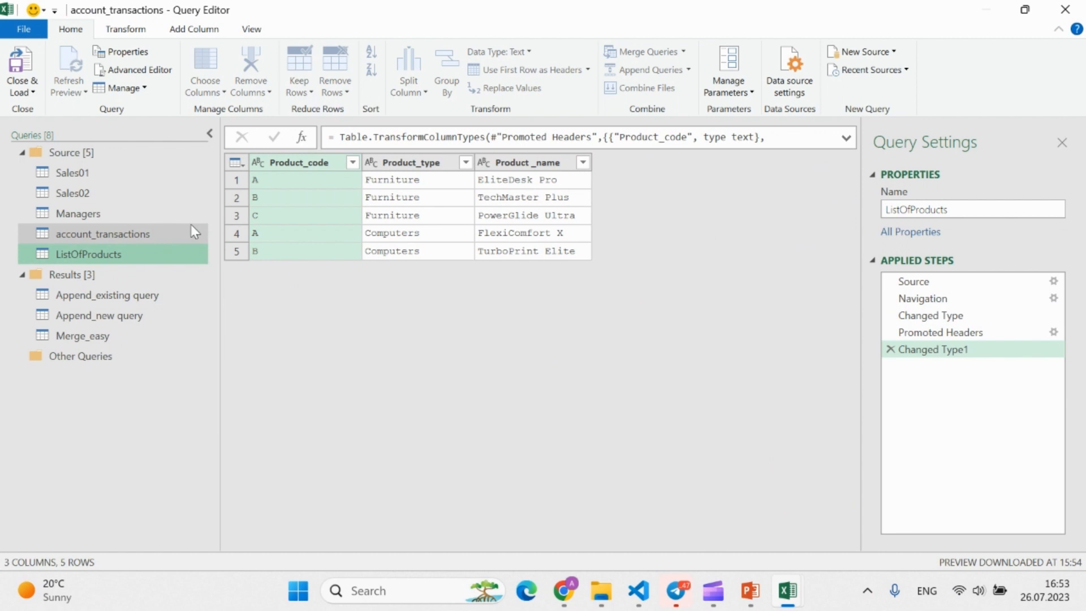
pyautogui.click(643, 52)
pyautogui.click(376, 291)
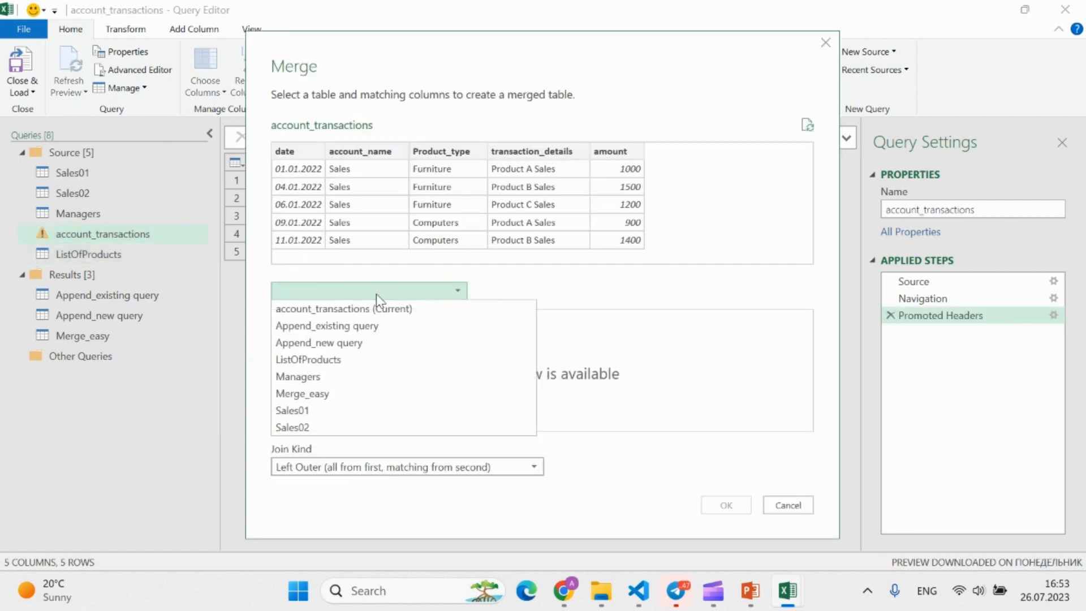
pyautogui.click(352, 360)
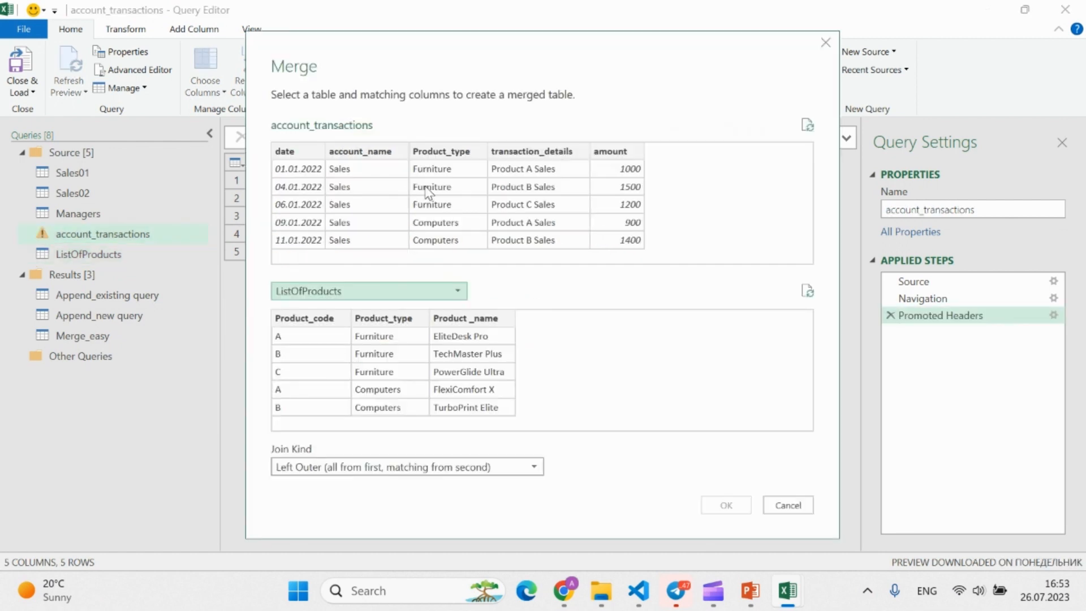
pyautogui.click(447, 156)
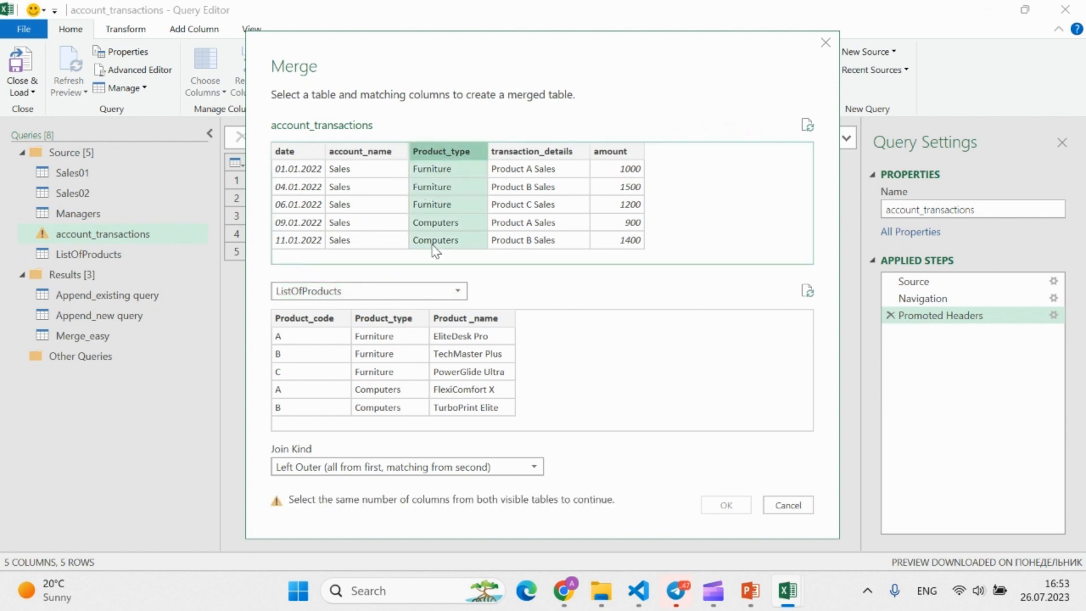
pyautogui.click(392, 322)
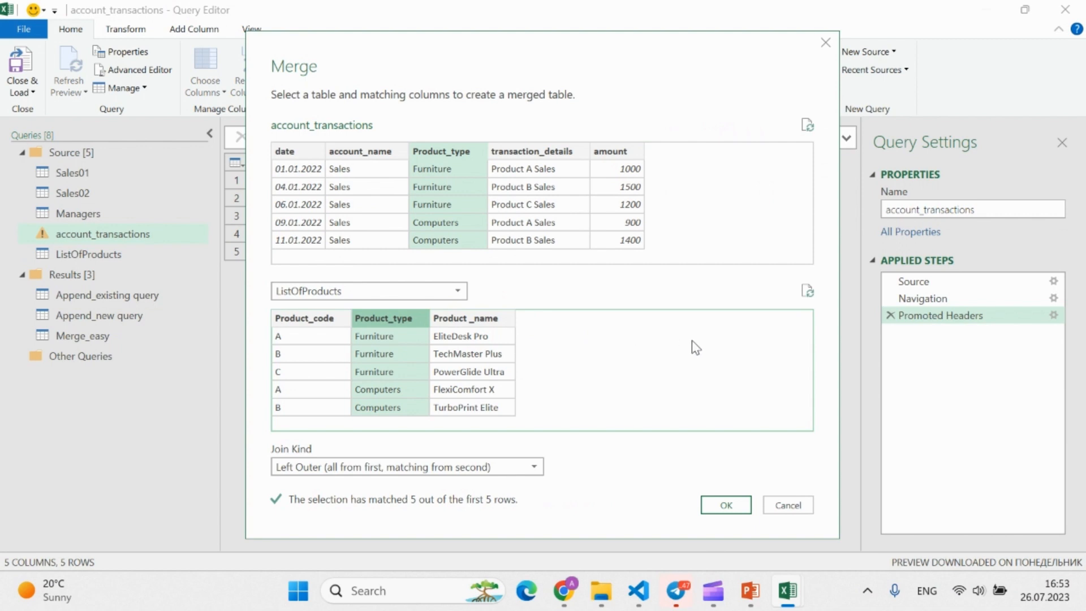
pyautogui.click(727, 505)
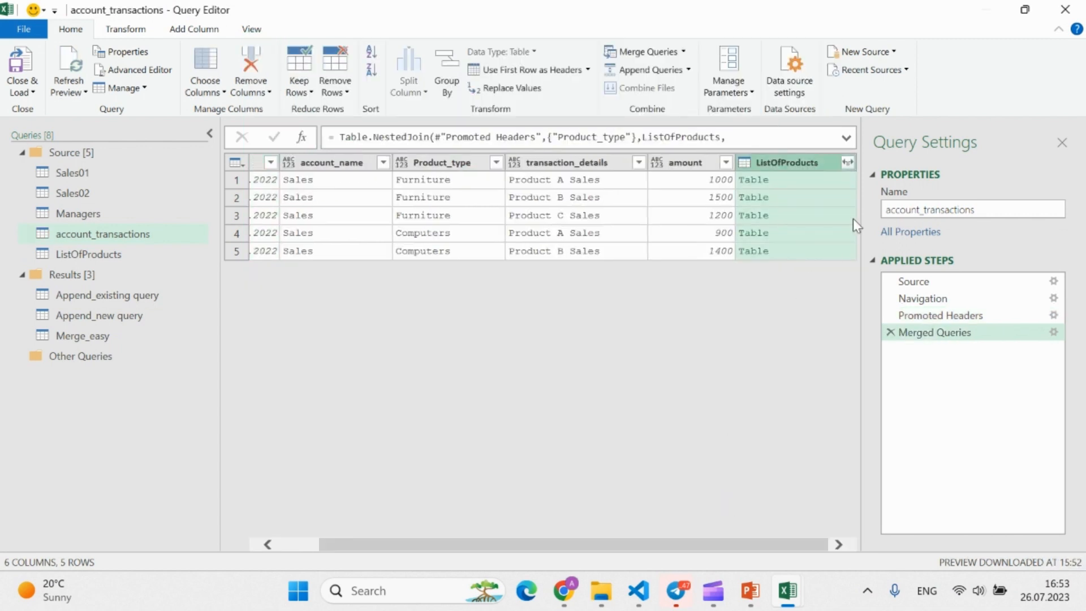
# Expand the ListOfProducts column to only Product _name, and compare the rows before and after the expansion
pyautogui.click(848, 163)
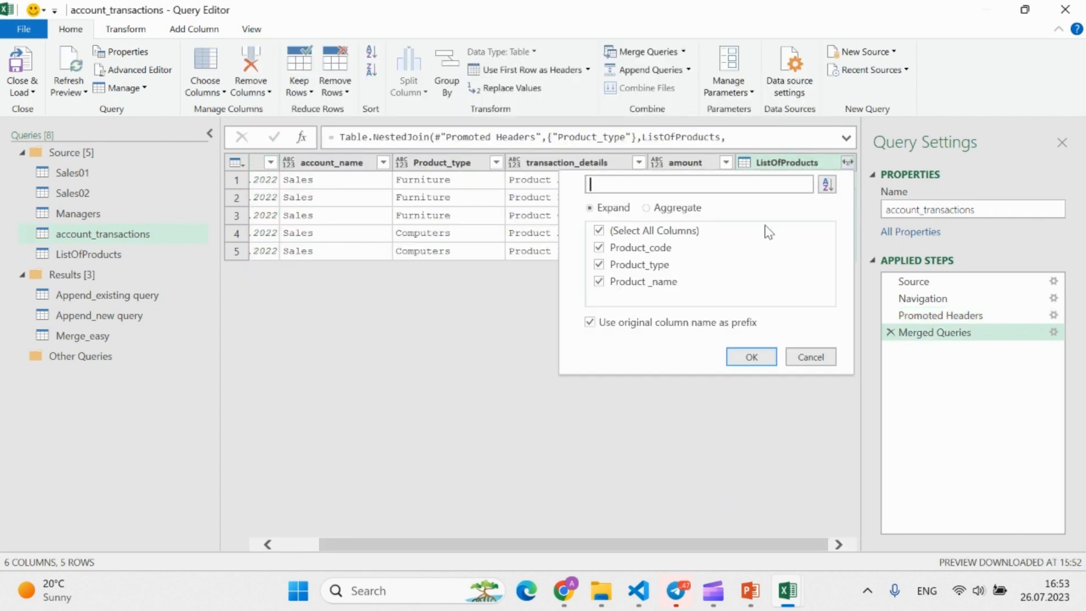
pyautogui.click(688, 234)
pyautogui.click(659, 283)
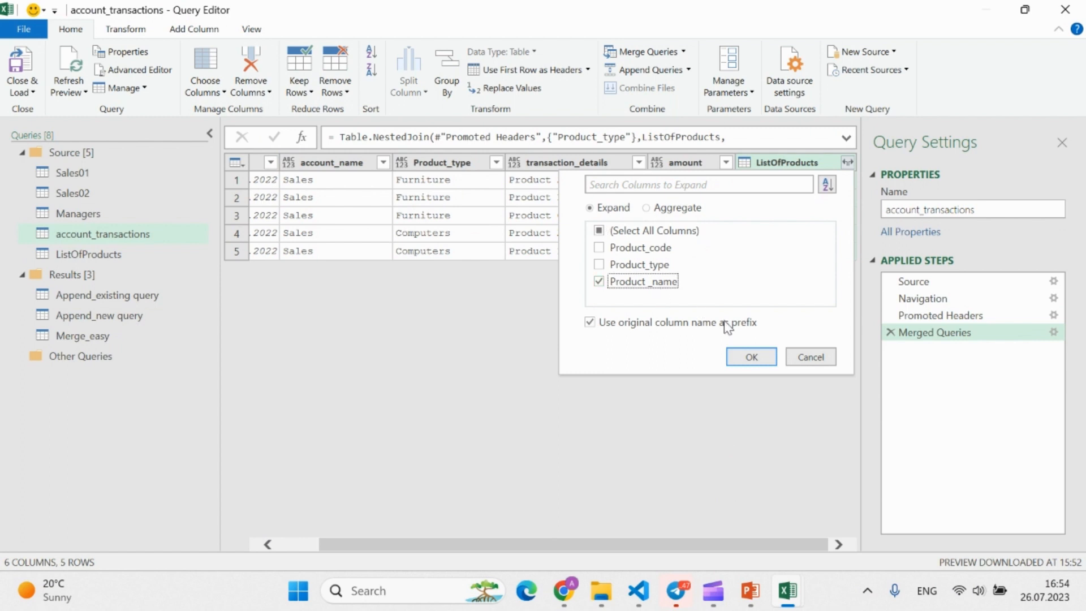
pyautogui.click(740, 358)
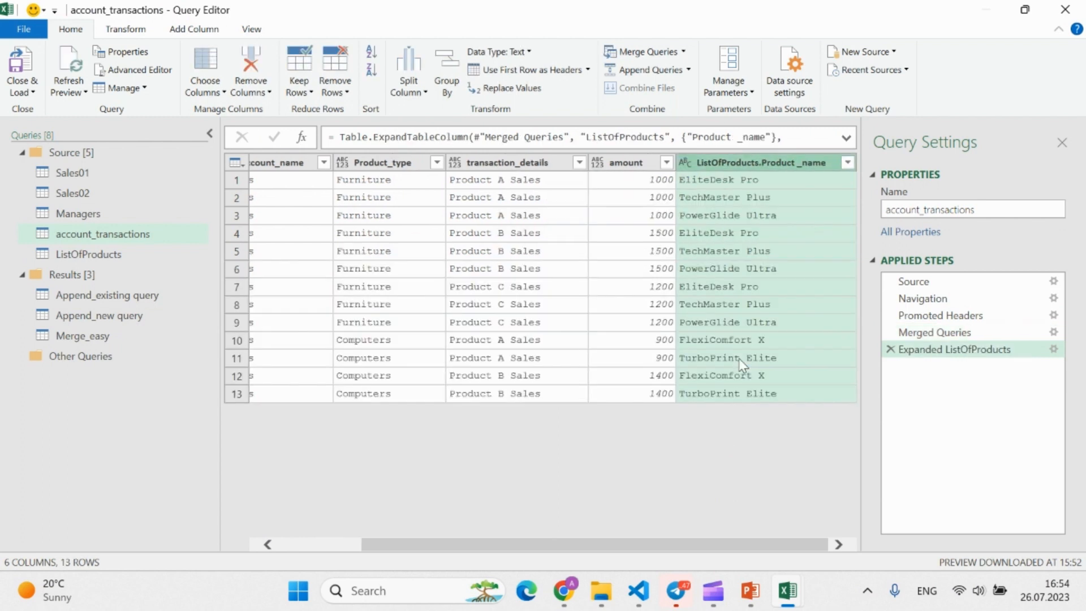
pyautogui.click(934, 334)
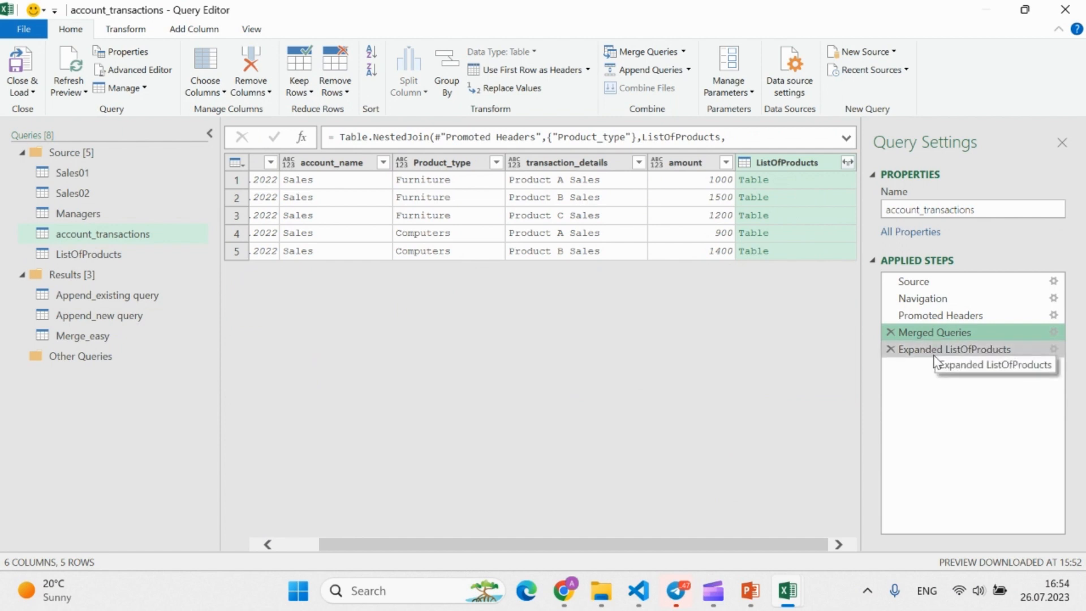
pyautogui.click(932, 351)
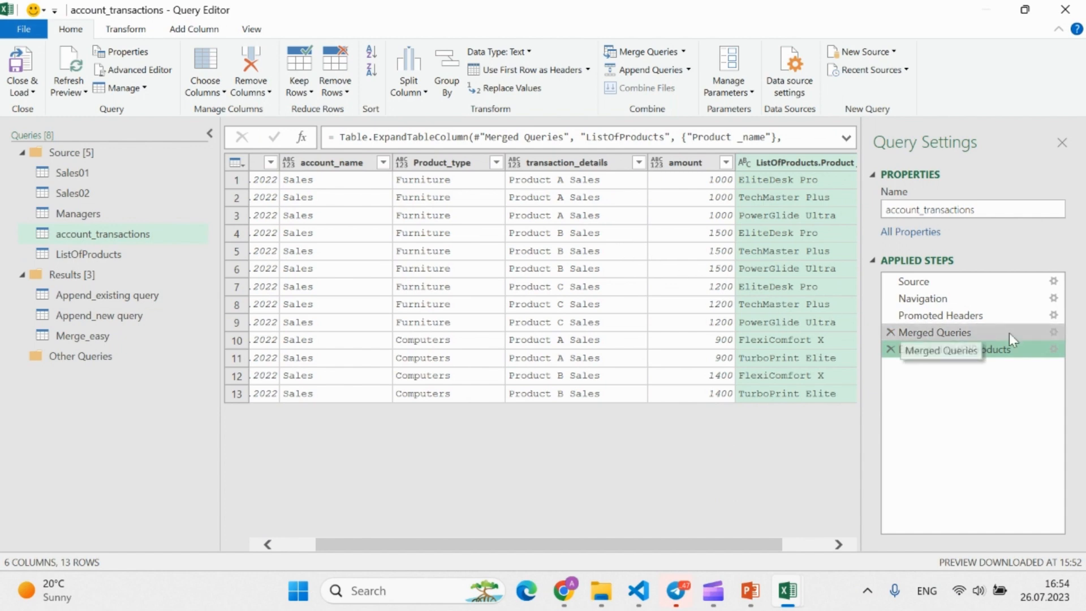
# Insert a step after Promoted Headers that splits the transaction_details column by the Space delimiter at each occurrence
pyautogui.click(1054, 332)
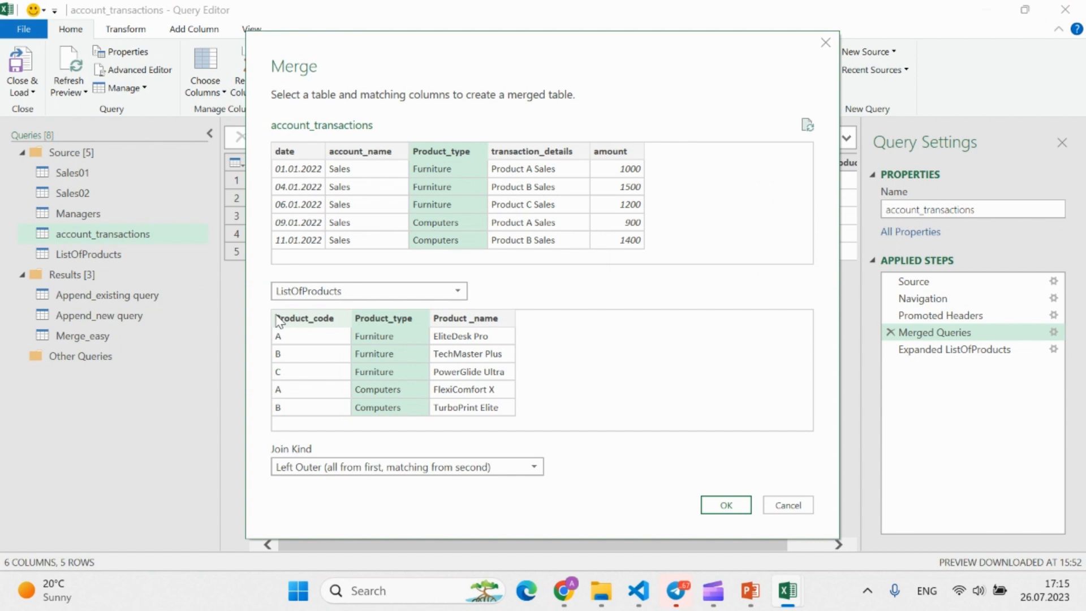
pyautogui.click(738, 509)
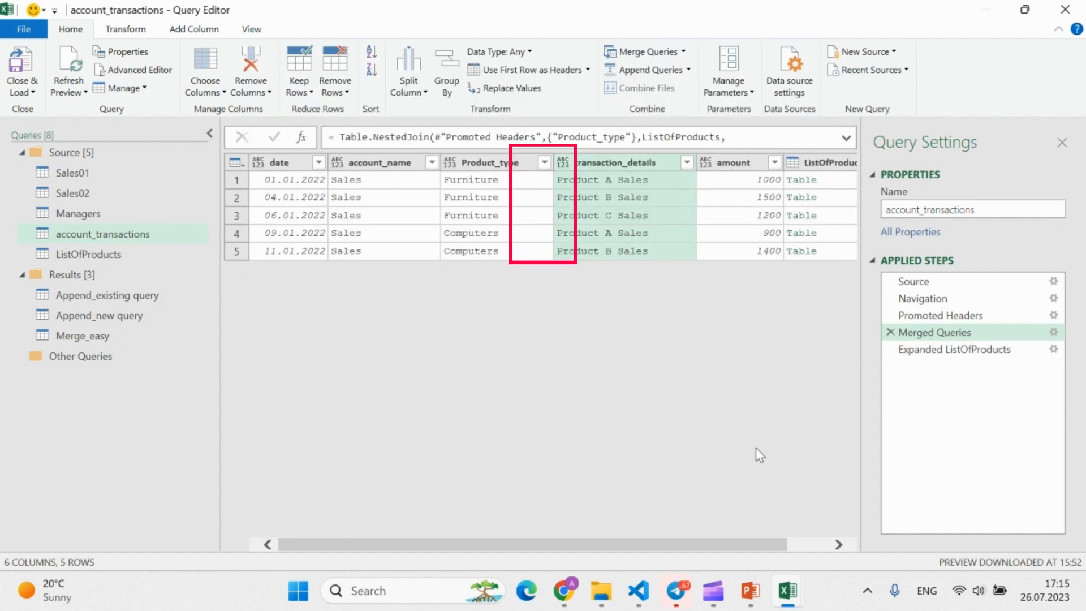
pyautogui.click(963, 316)
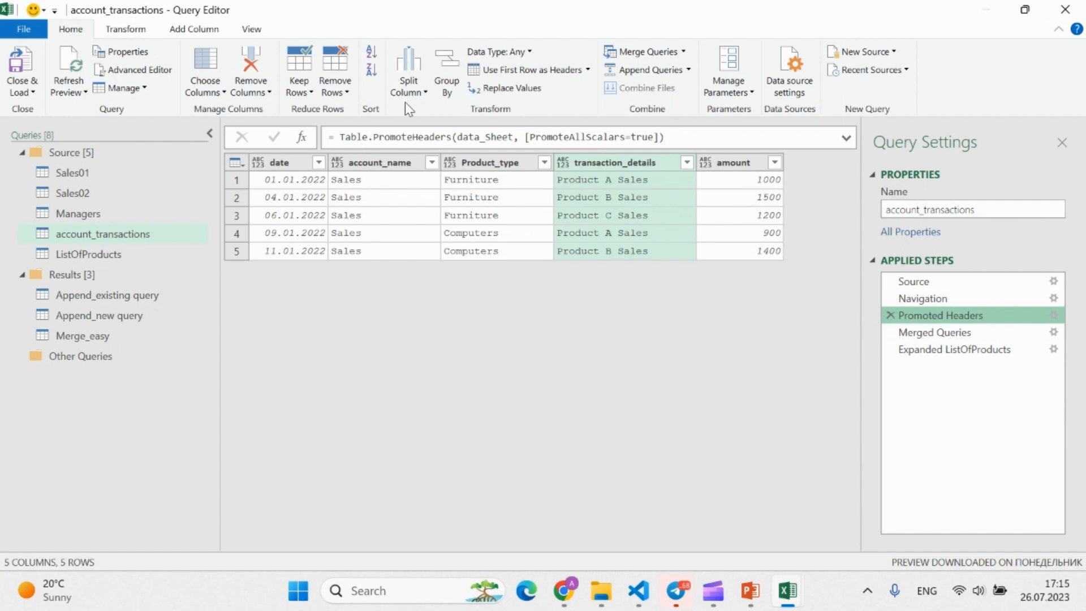
pyautogui.click(607, 164)
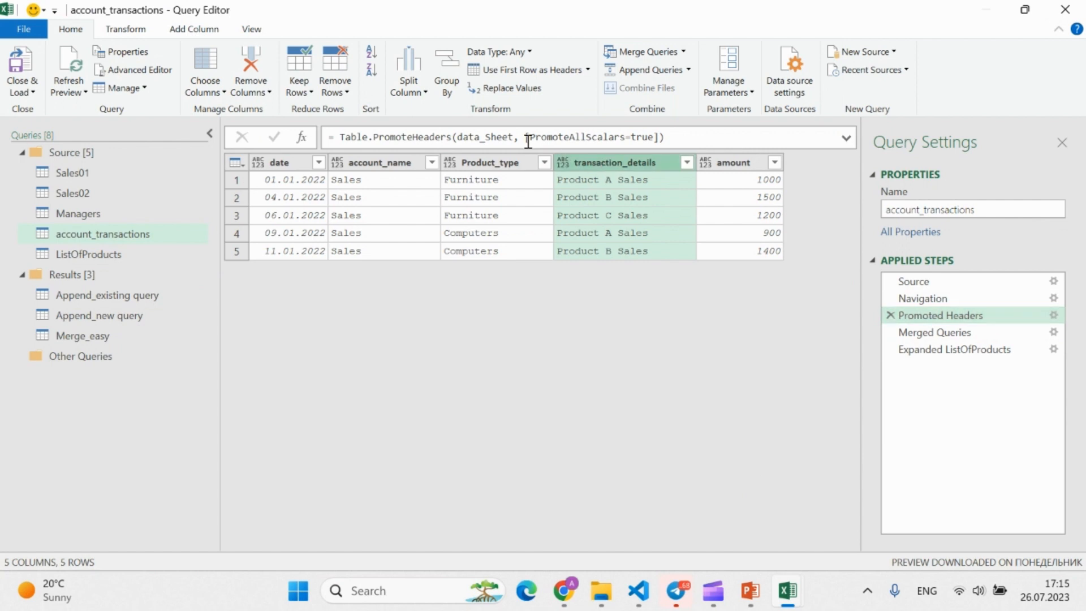
pyautogui.click(418, 96)
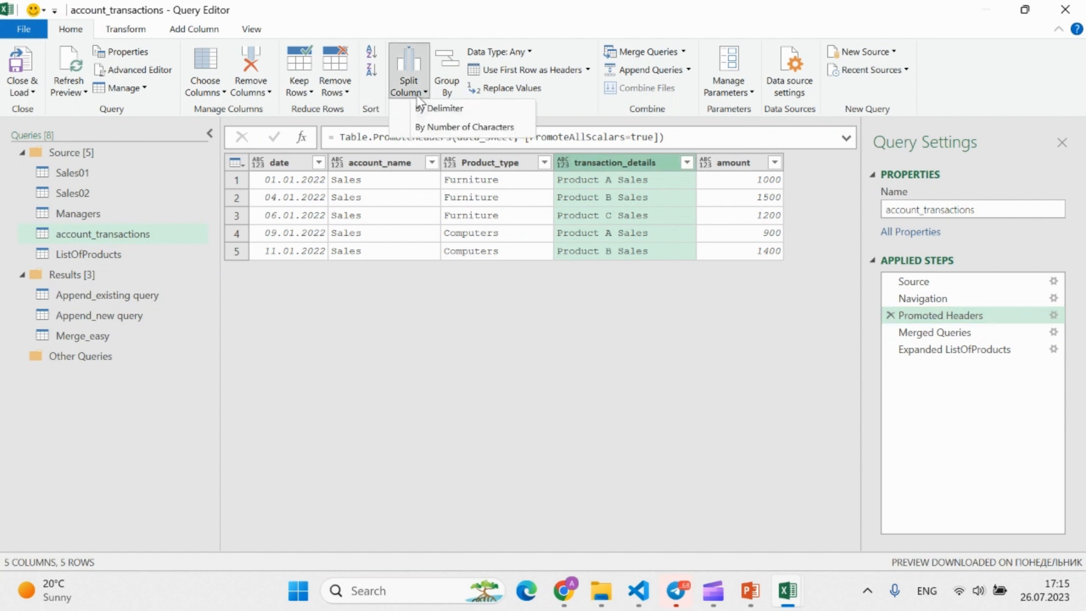
pyautogui.click(430, 108)
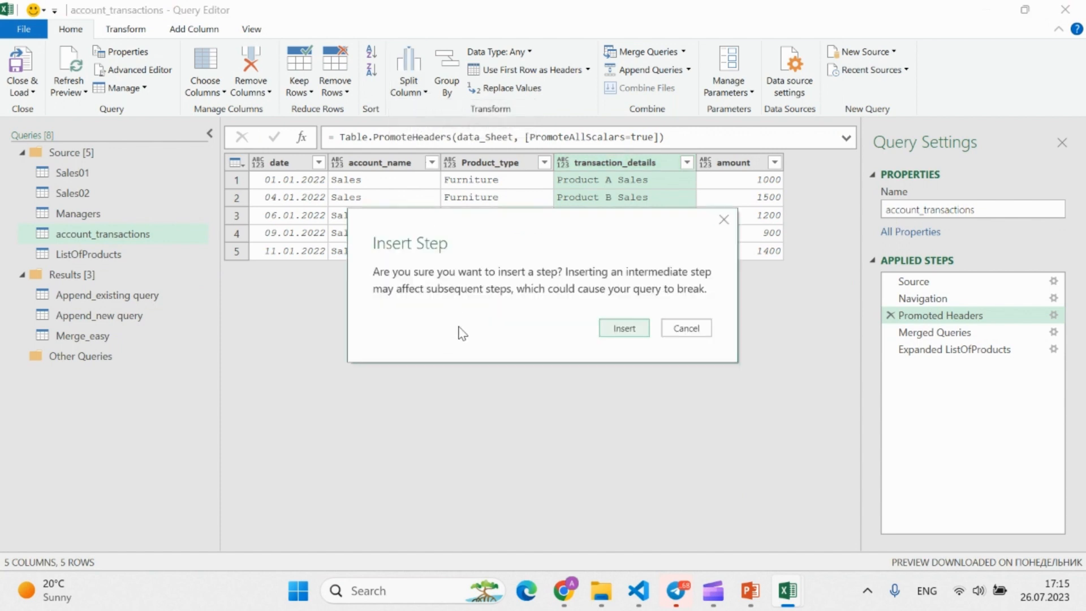
pyautogui.click(635, 331)
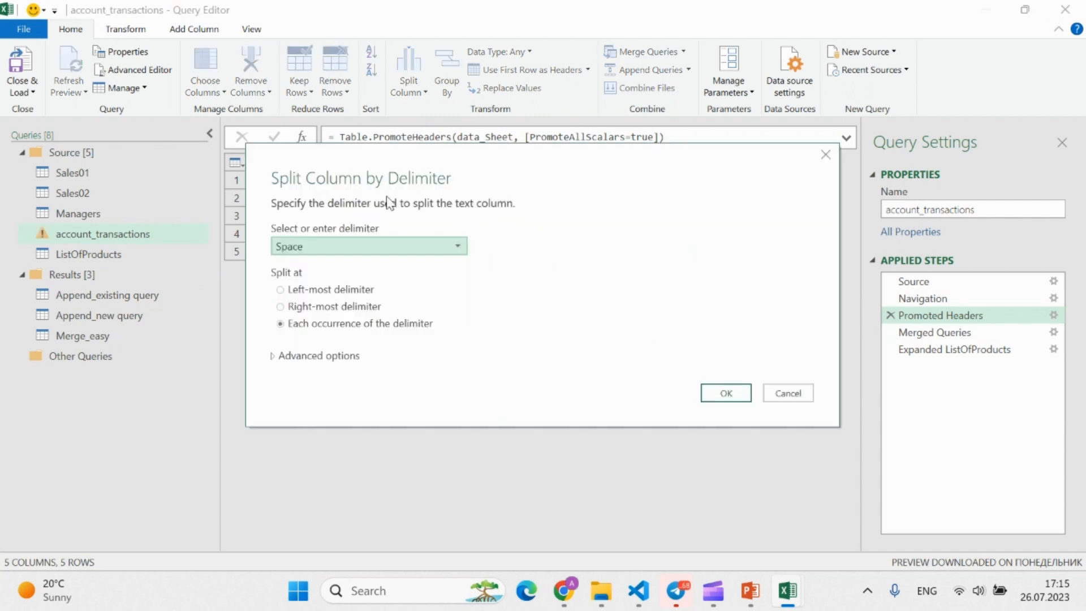
pyautogui.click(461, 248)
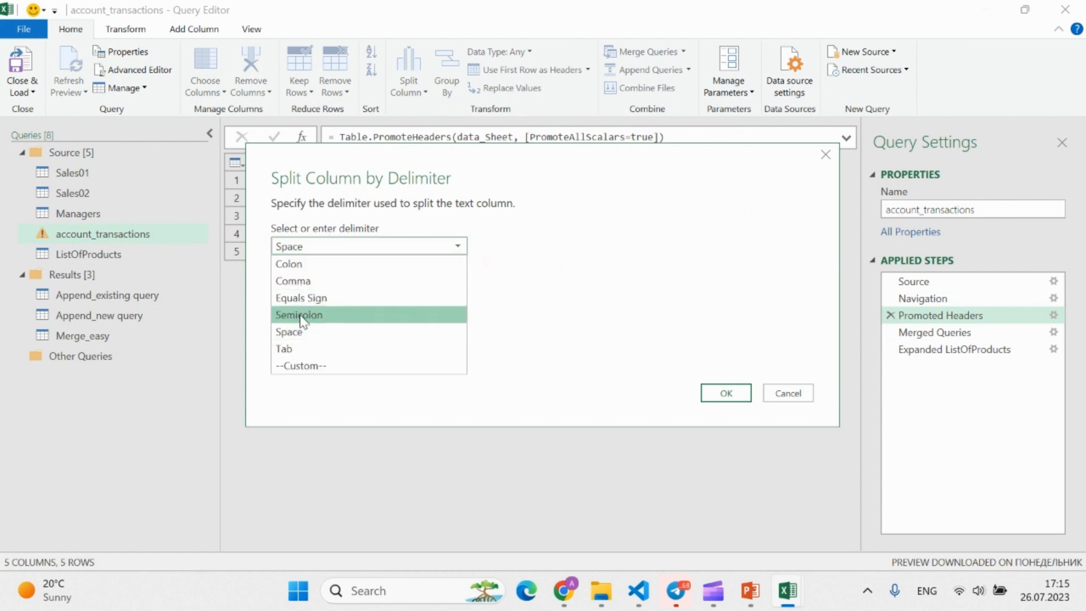
pyautogui.click(307, 331)
pyautogui.click(727, 394)
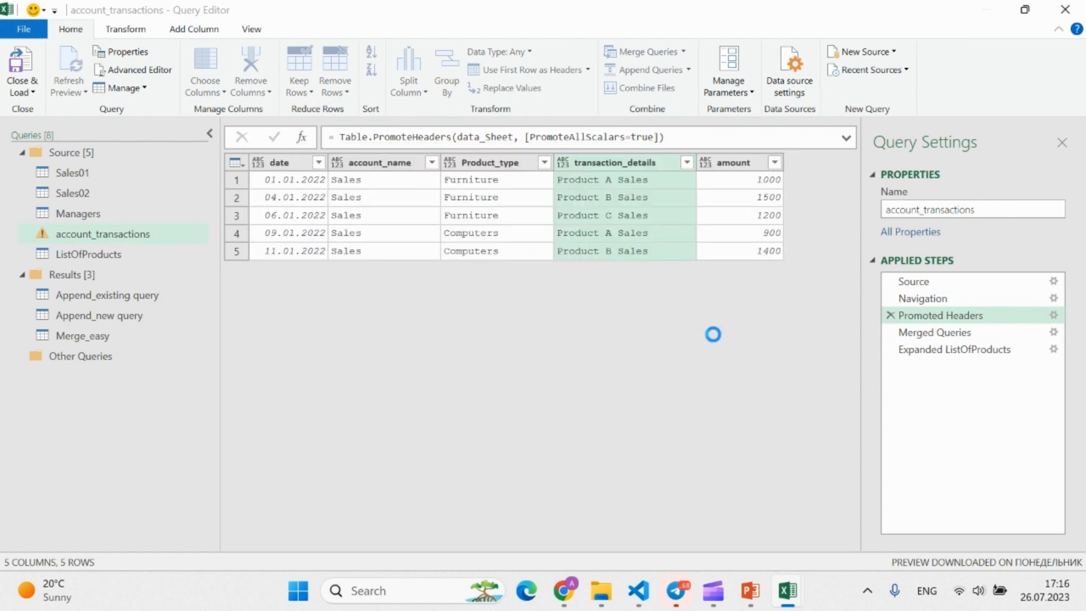
pyautogui.click(747, 167)
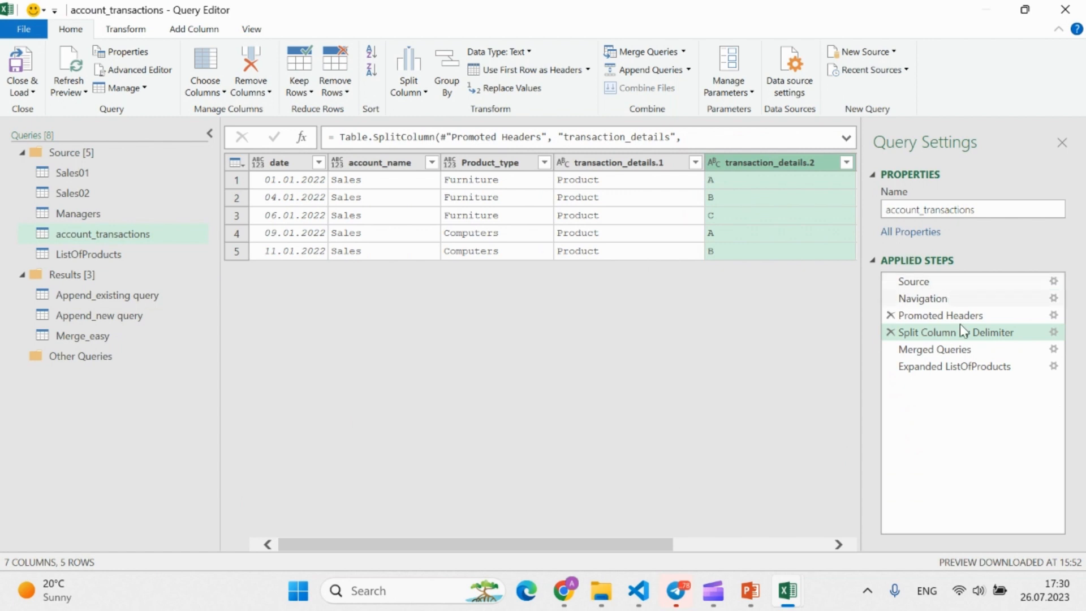
# Edit the Merged Queries step to also match transaction_details.2 with Product_code, alongside Product_type, keeping the Left Outer join
pyautogui.click(1030, 350)
pyautogui.click(1052, 351)
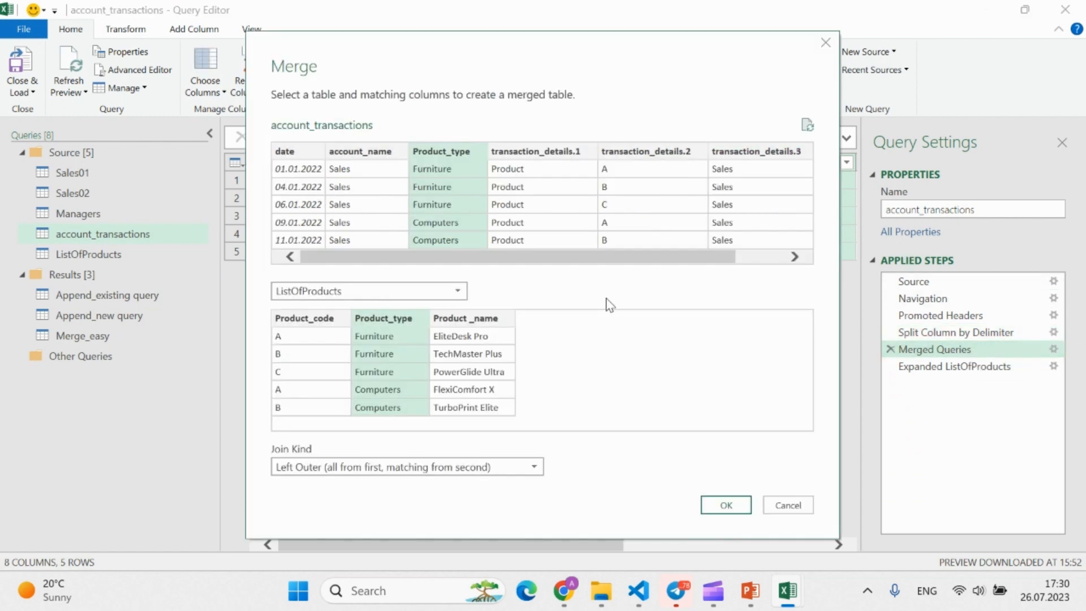
pyautogui.keyDown('ctrl'); pyautogui.click(318, 322); pyautogui.keyUp('ctrl')
pyautogui.keyDown('ctrl'); pyautogui.click(657, 157); pyautogui.keyUp('ctrl')
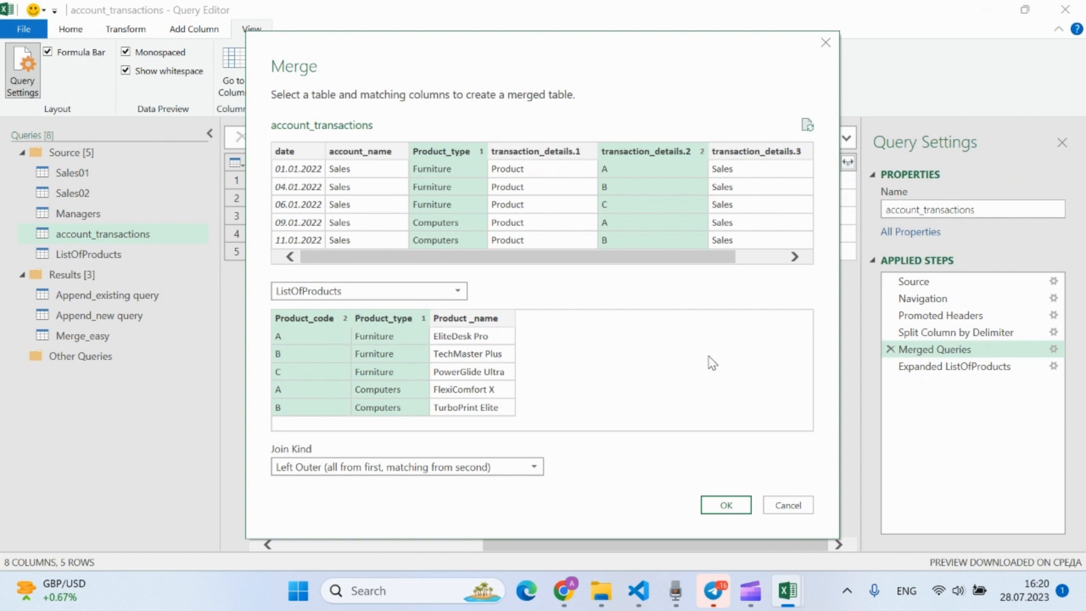
pyautogui.click(733, 503)
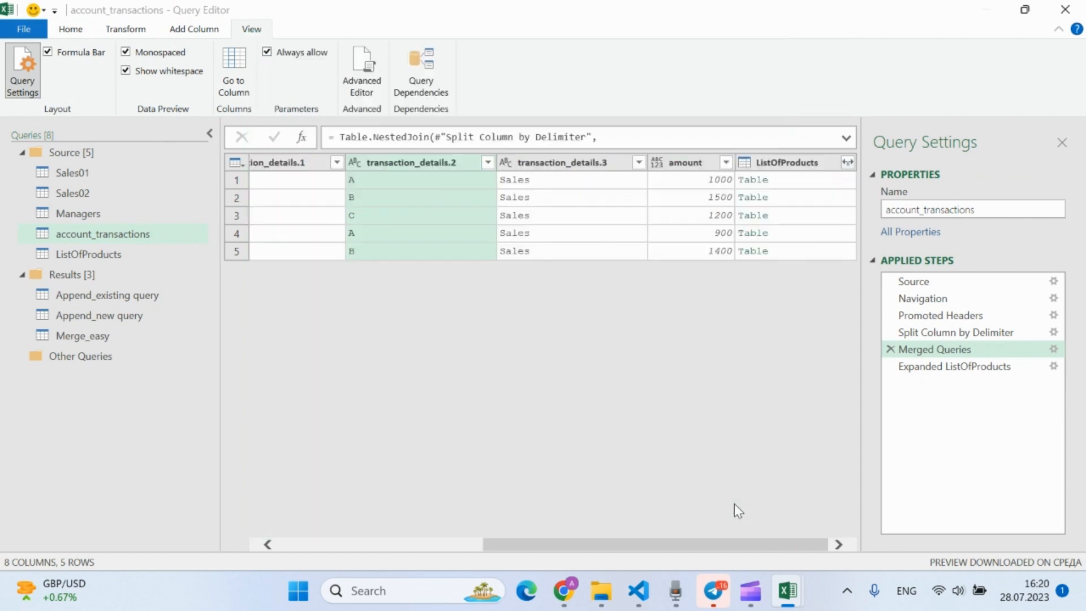
# Remove the transaction_details.1 and transaction_details.3 columns after the Expanded ListOfProducts step
pyautogui.click(939, 366)
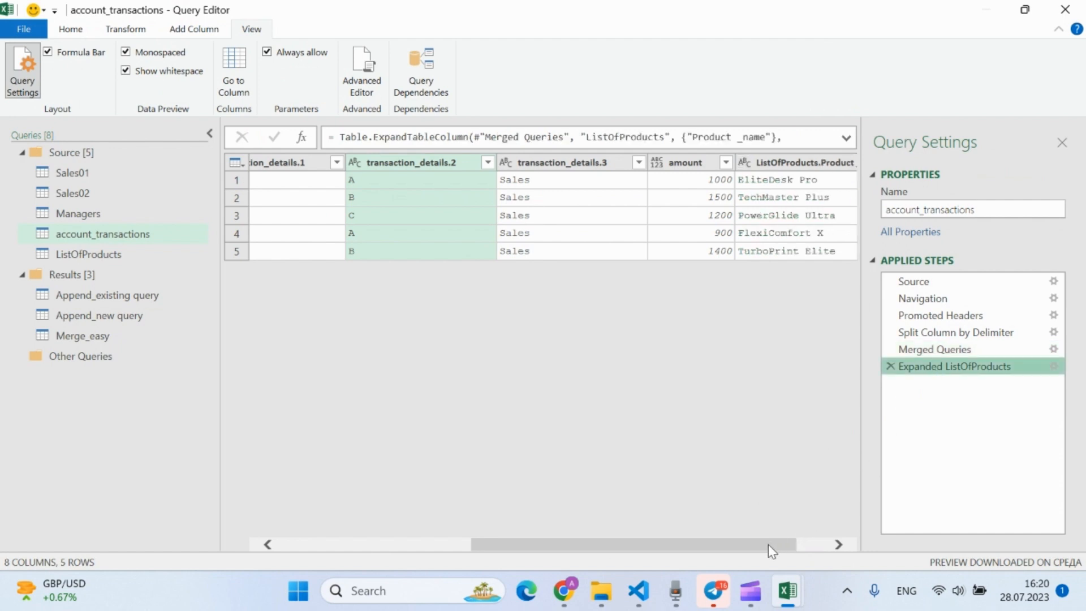
pyautogui.moveTo(772, 544); pyautogui.dragTo(843, 562)
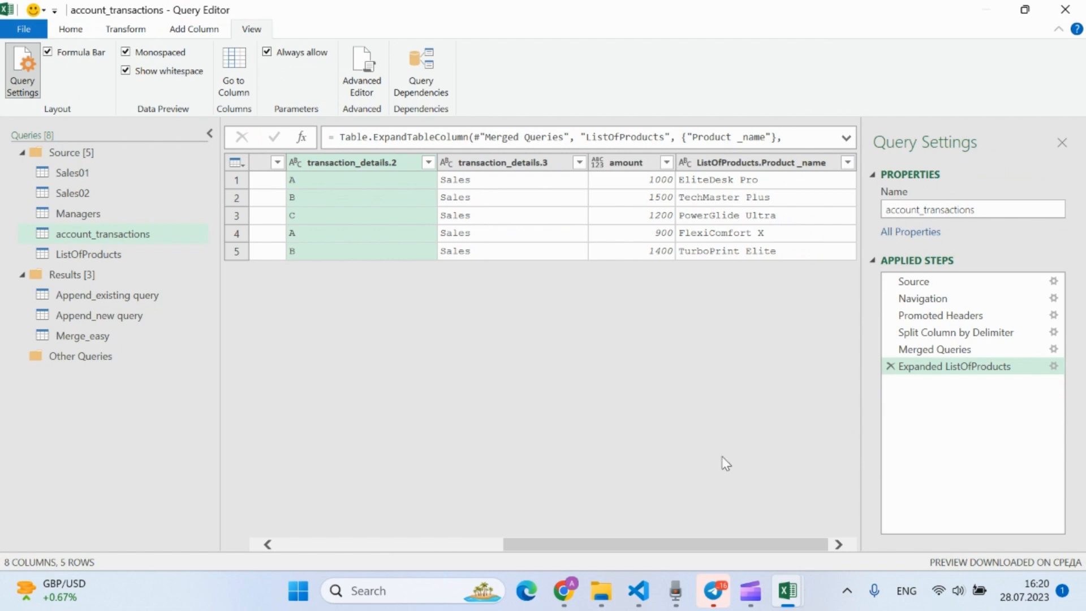
pyautogui.moveTo(714, 546); pyautogui.dragTo(562, 405)
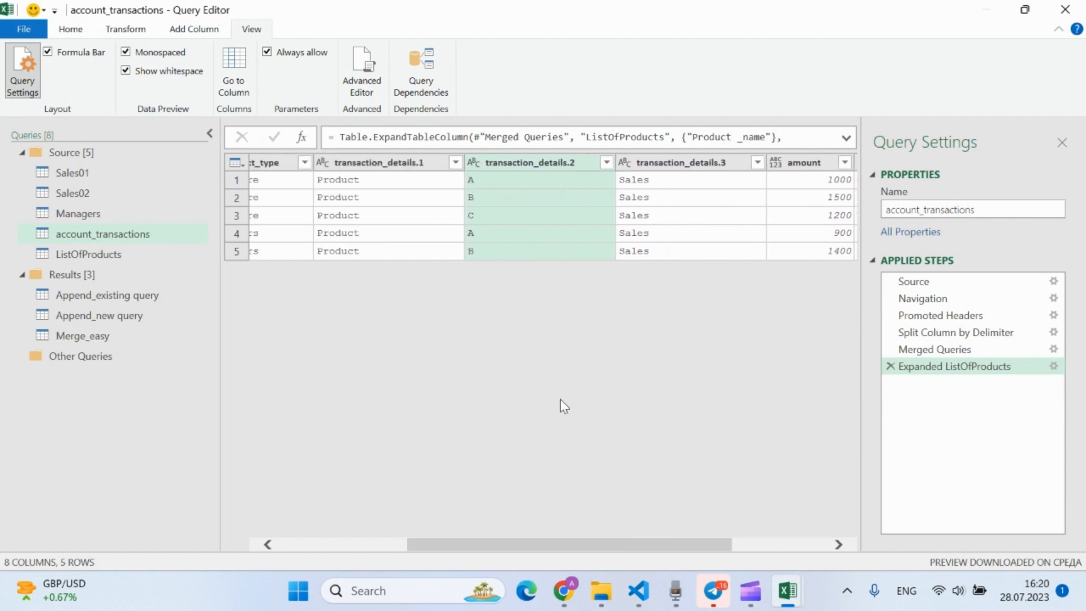
pyautogui.click(403, 167)
pyautogui.click(639, 164)
pyautogui.rightClick(640, 164)
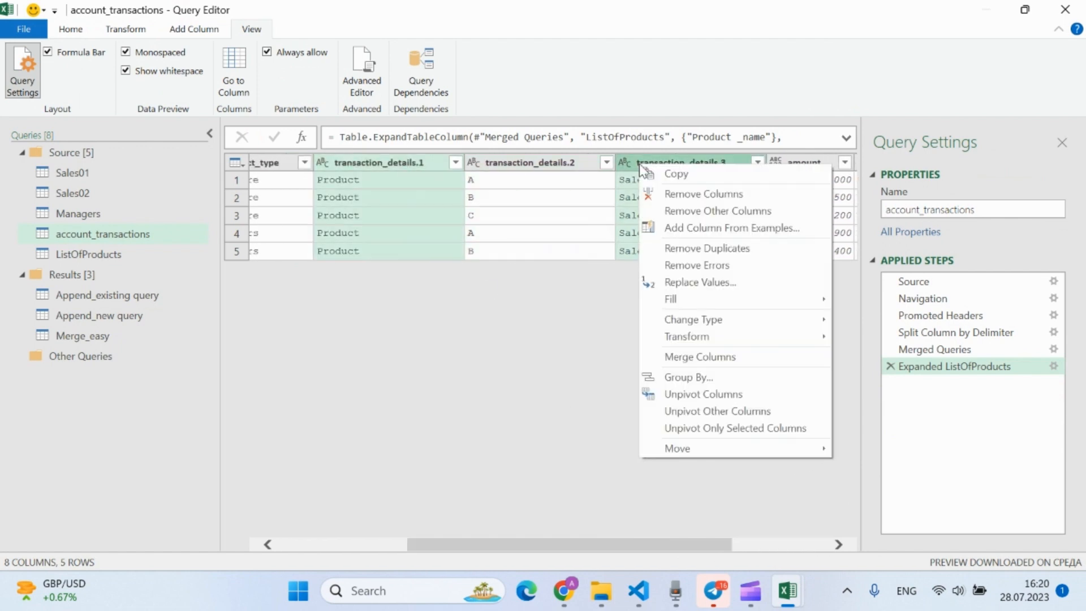
pyautogui.click(674, 195)
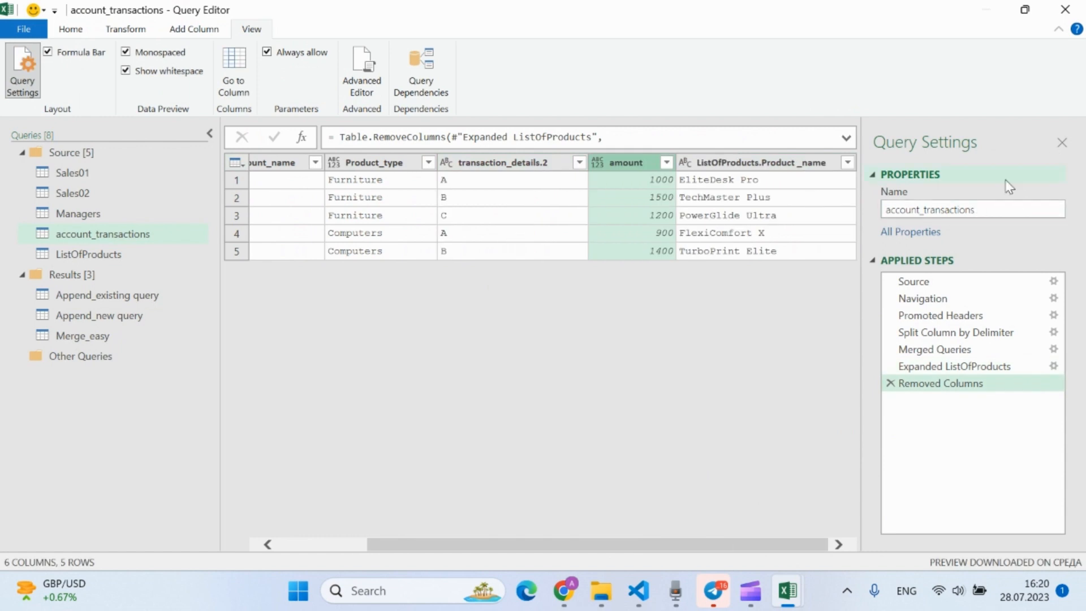